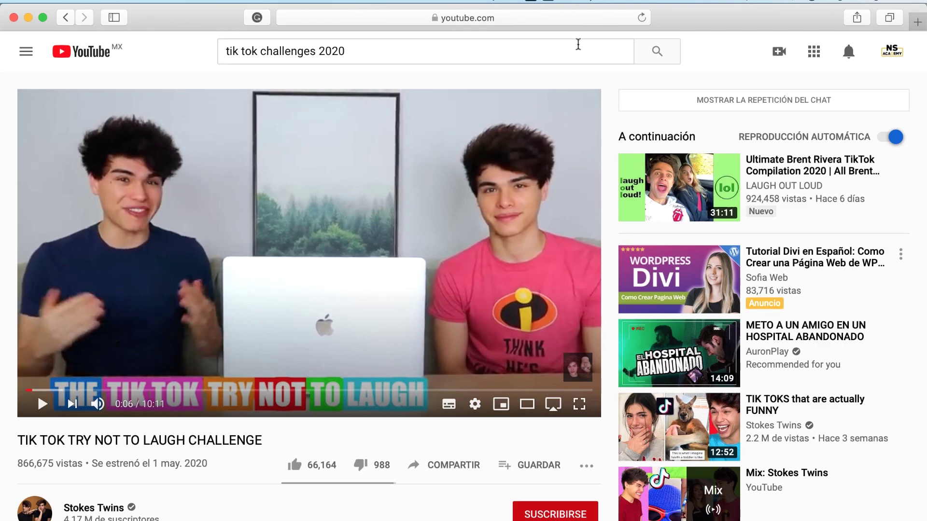
# Search Google in a new tab for "youtube videos download" and open the savefrom.net YouTube Video Downloader result
pyautogui.click(917, 22)
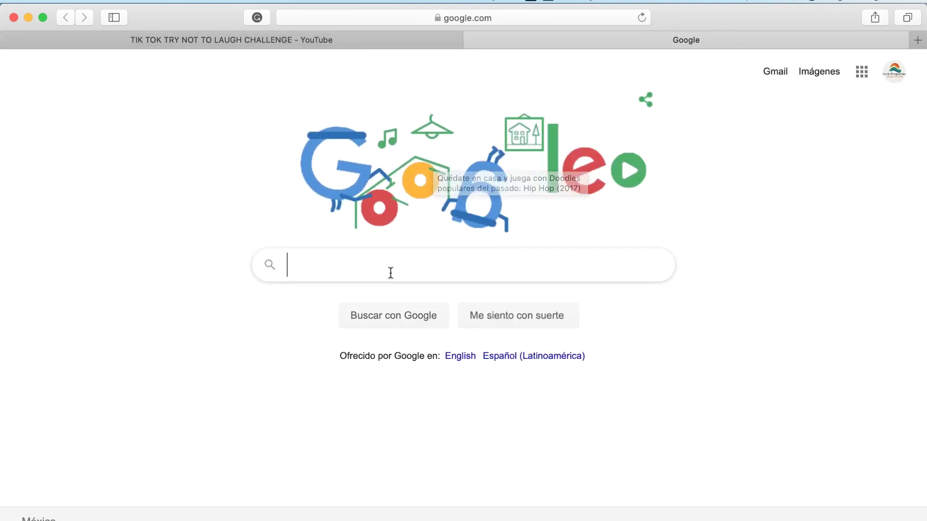
pyautogui.write('youtu')
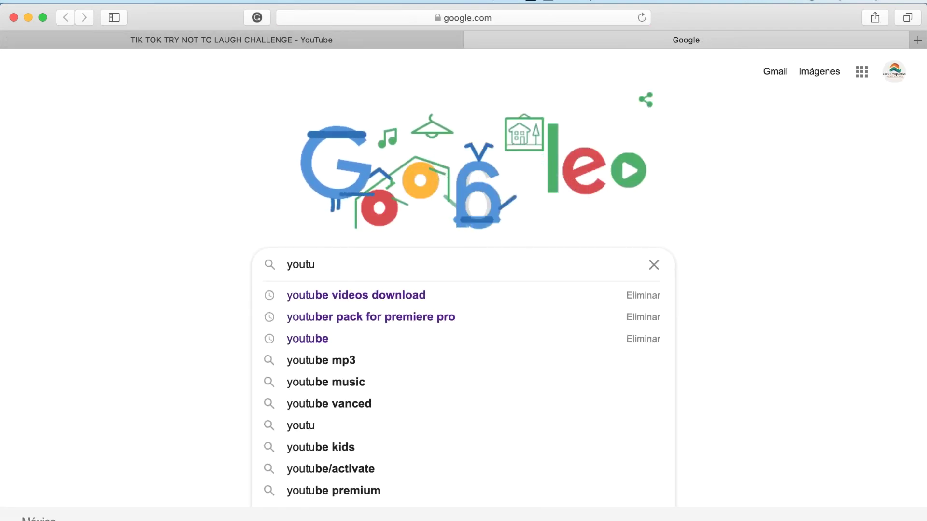
pyautogui.press('Down')
pyautogui.press('Return')
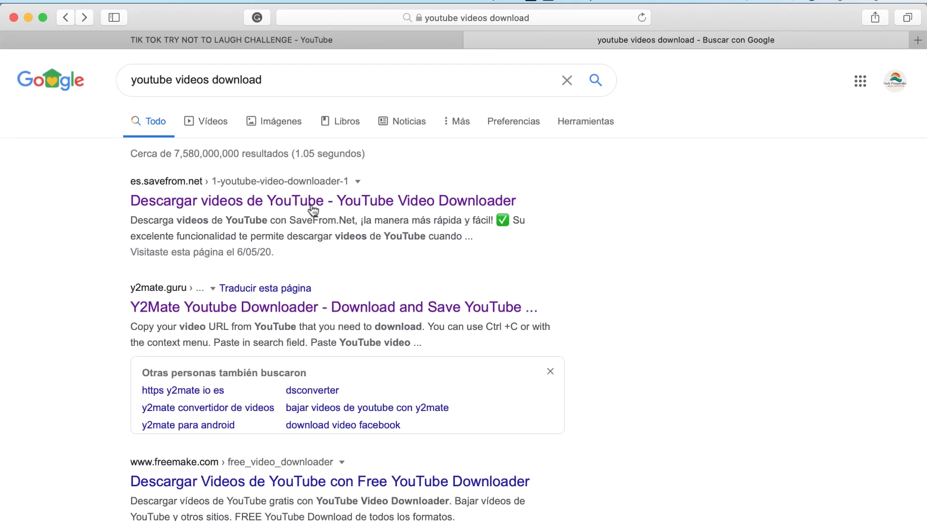
pyautogui.click(301, 203)
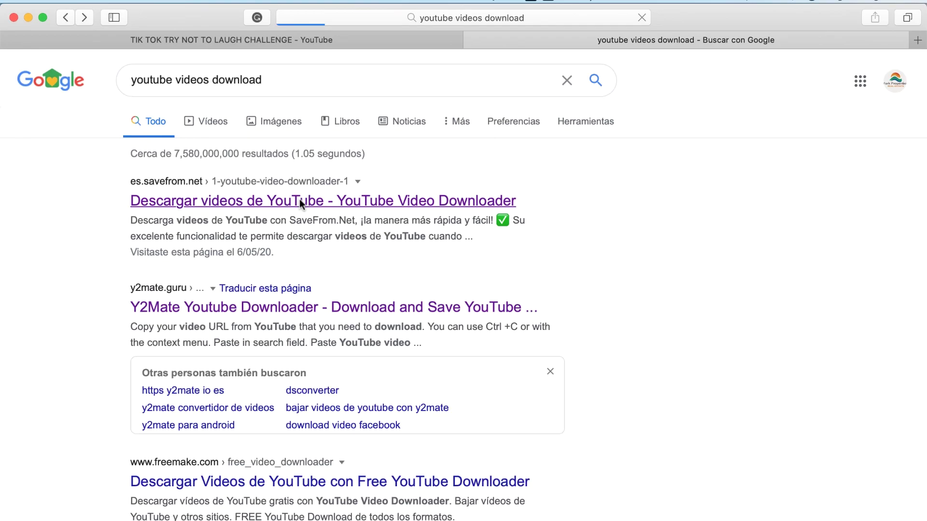
pyautogui.click(405, 207)
pyautogui.write('https://www.youtube.com/watch?v=ba1UKfsuDEg')
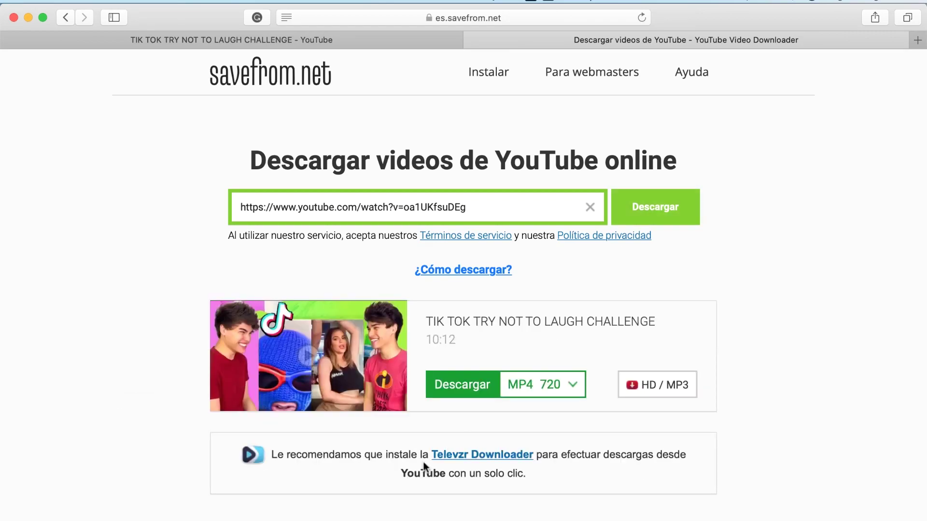
pyautogui.click(464, 389)
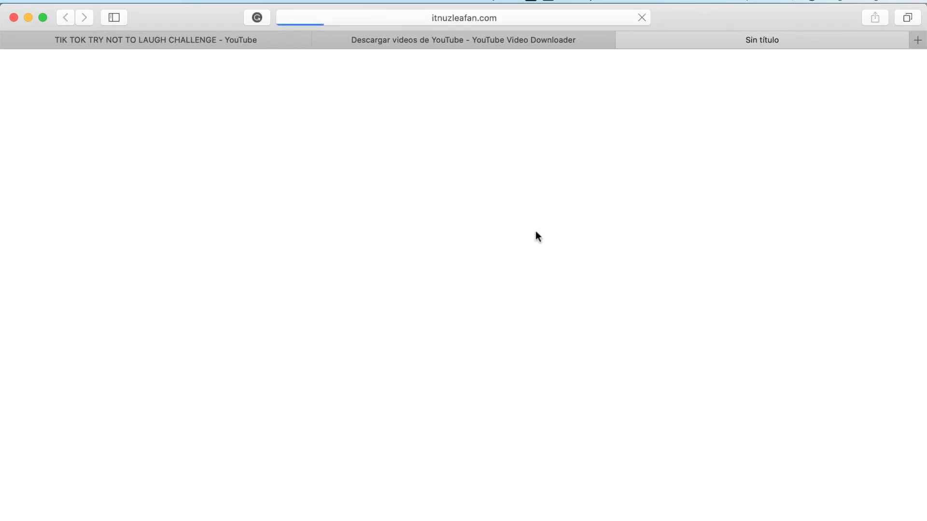
pyautogui.click(624, 39)
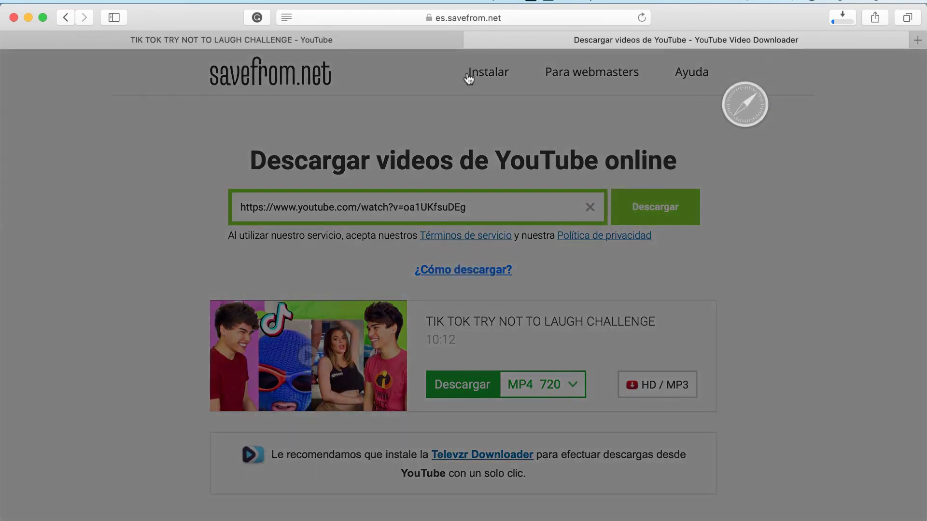
pyautogui.click(723, 183)
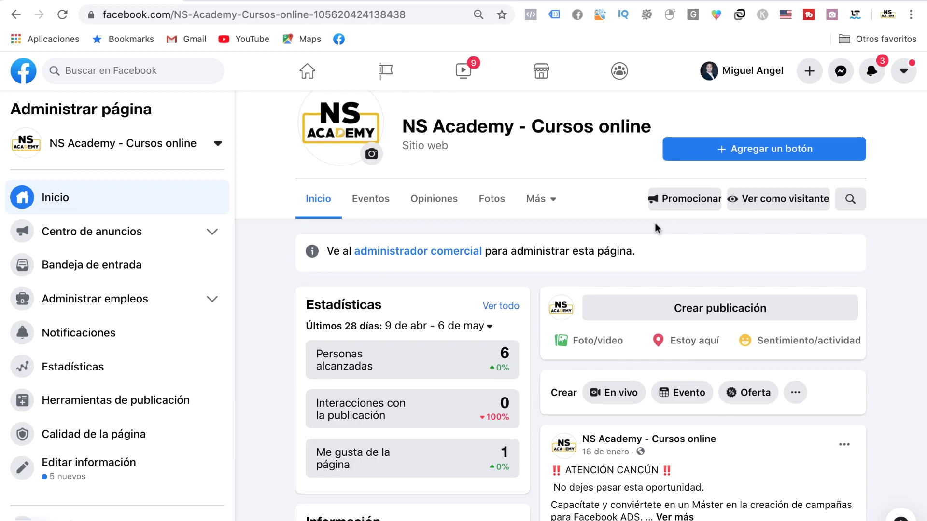
# On the NS Academy Facebook page, upload the TIK TOK TRY NOT TO LAUGH CHALLENGE MP4 from Downloads as a video post
pyautogui.click(617, 344)
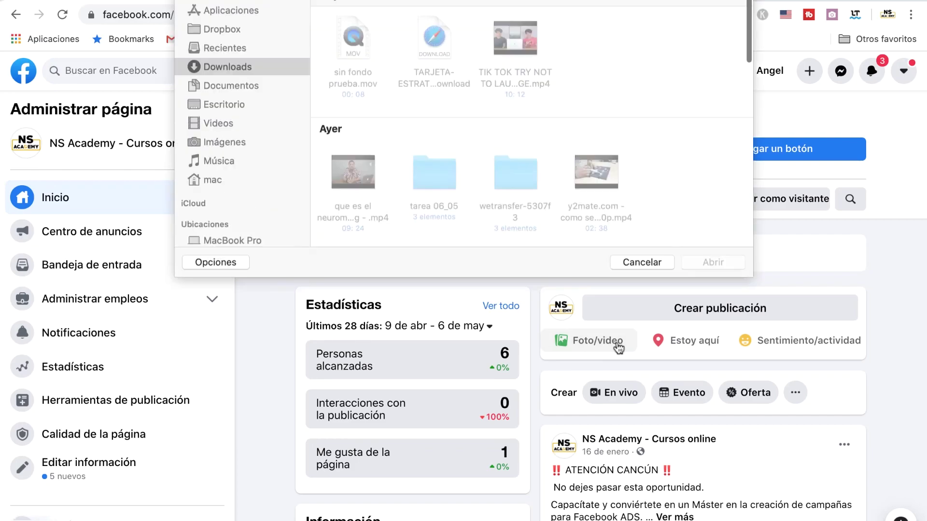
pyautogui.click(532, 55)
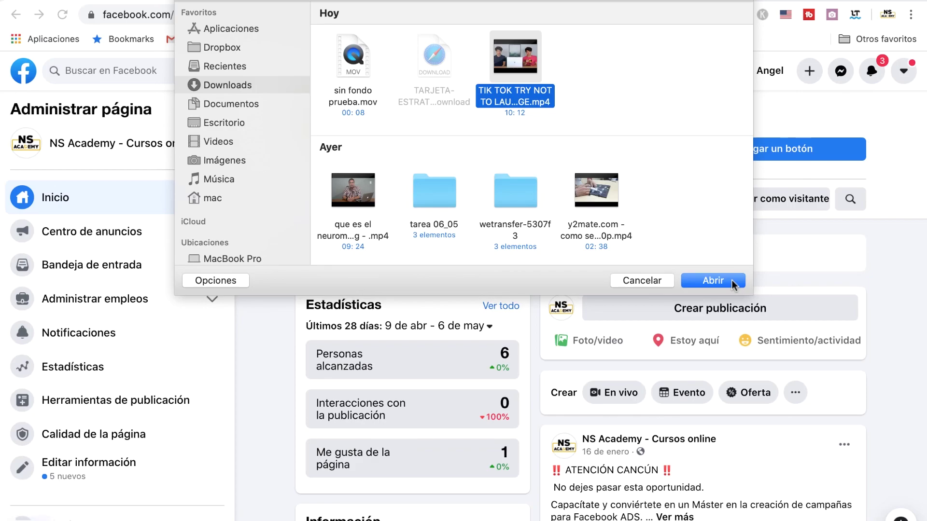
pyautogui.click(713, 281)
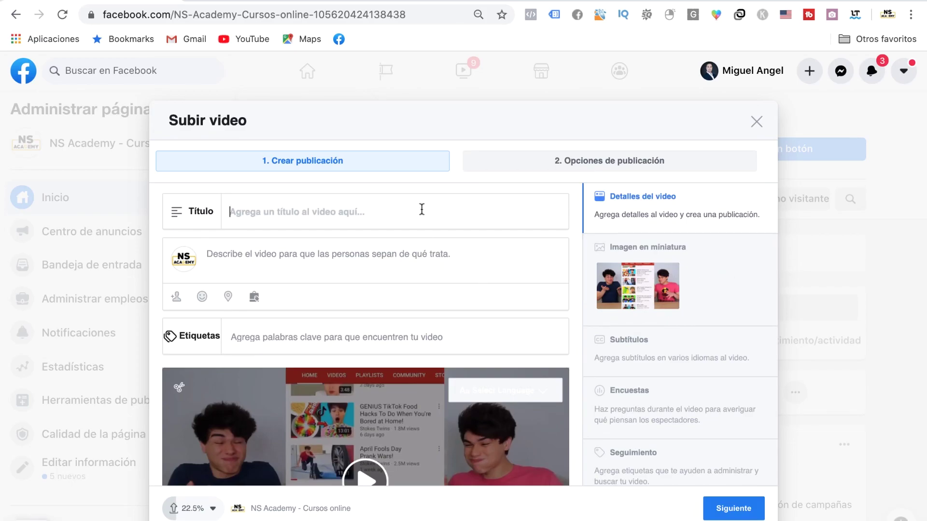
# Fill in the video details with the title "tiktok", the description "descripcion" and the new tag "tik tok"
pyautogui.write('tiktok')
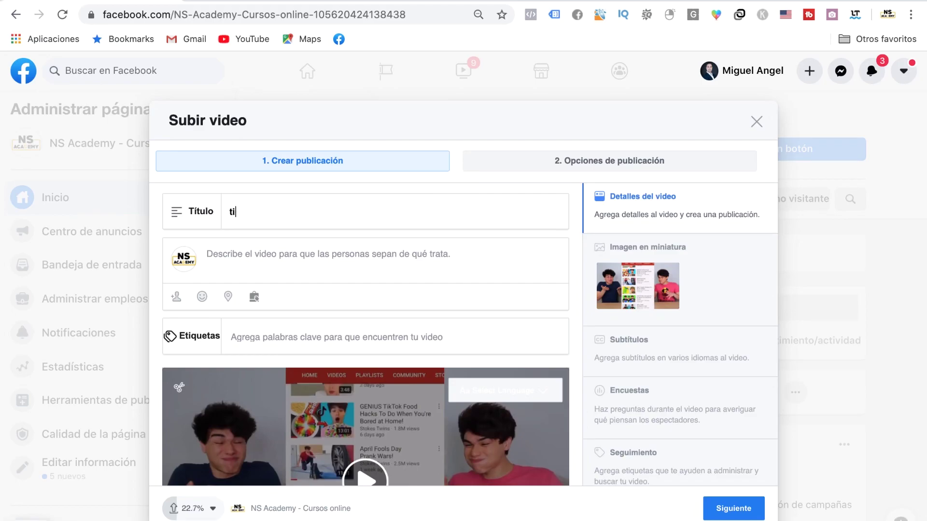
pyautogui.click(331, 268)
pyautogui.write('descripcion')
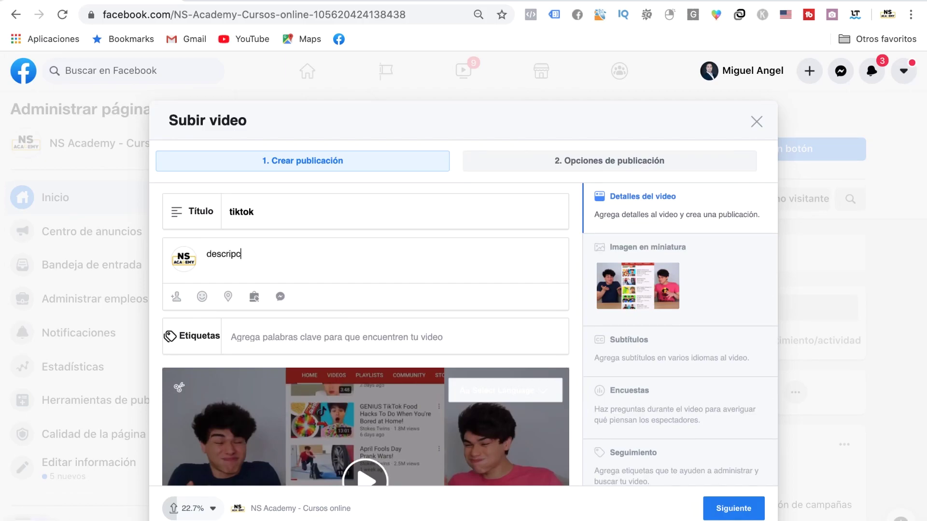
pyautogui.click(304, 341)
pyautogui.write('tik')
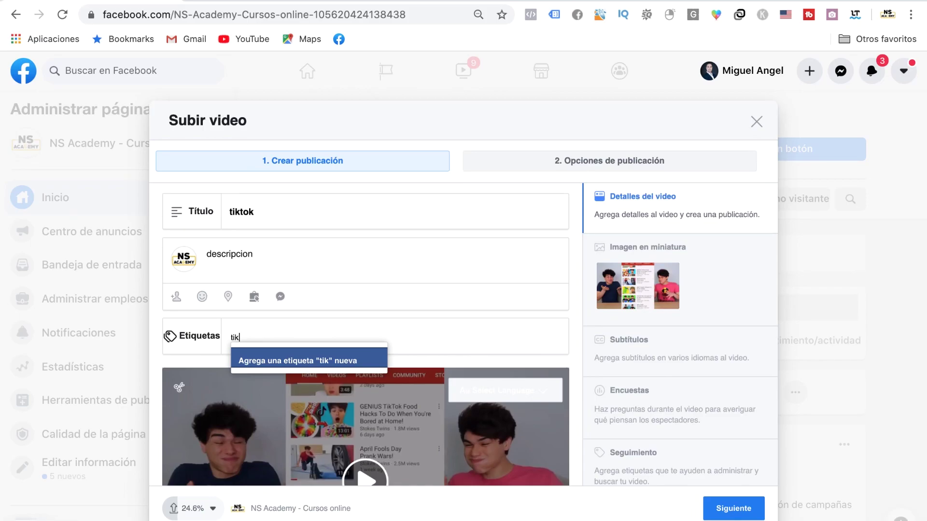
pyautogui.write('tok')
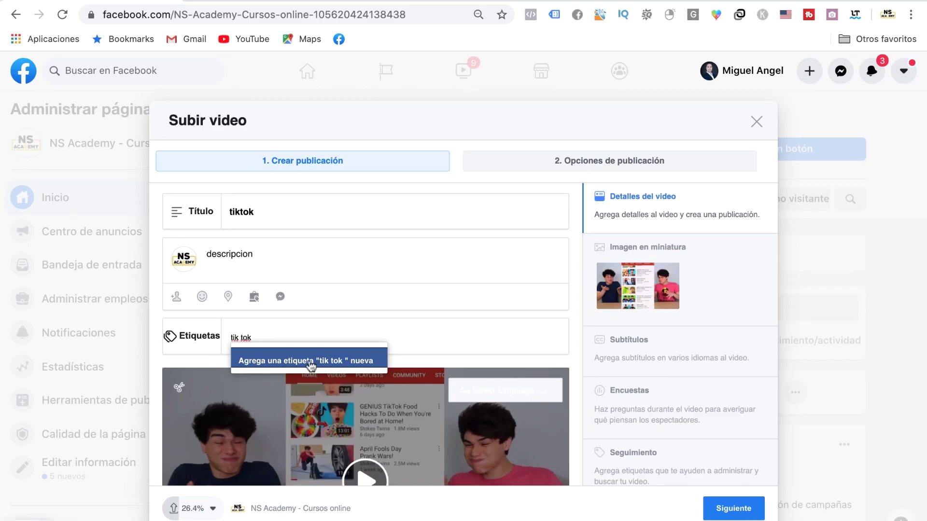
pyautogui.click(311, 363)
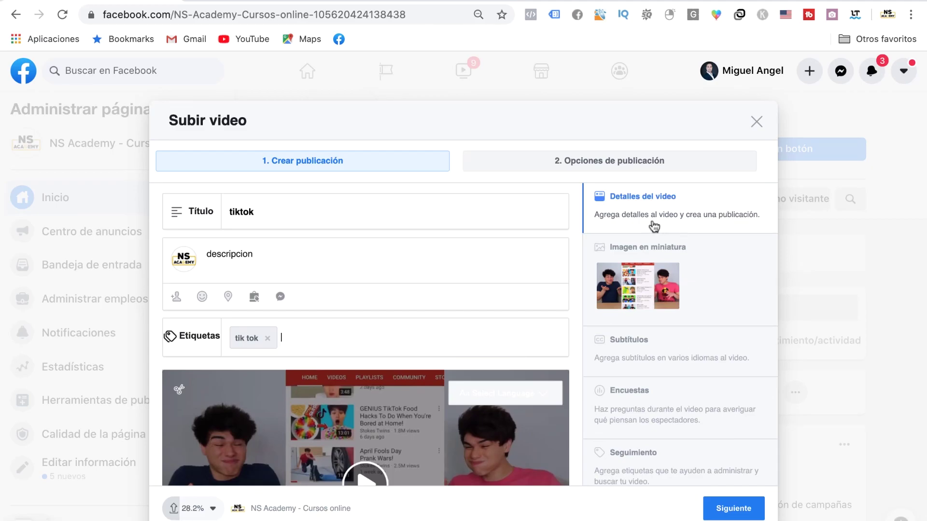
# Set the video's publication option to Guardar como borrador
pyautogui.click(586, 162)
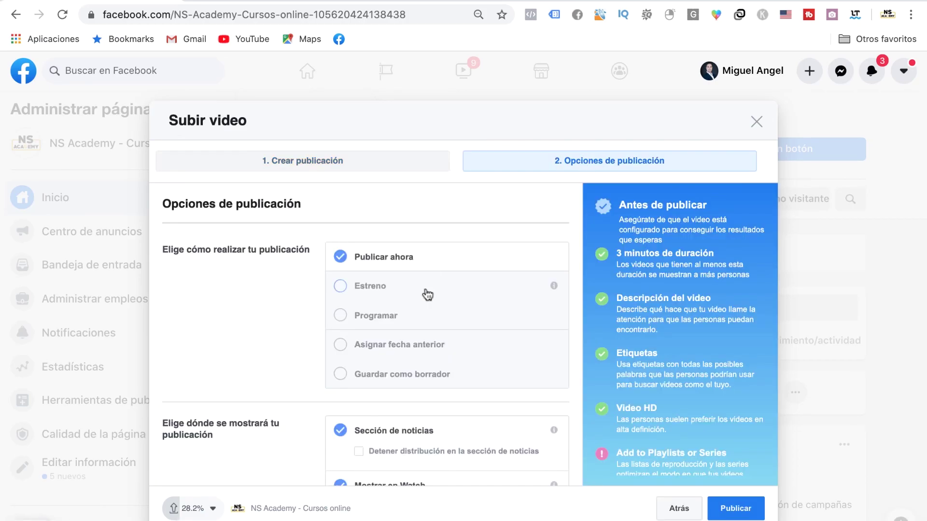
pyautogui.click(340, 378)
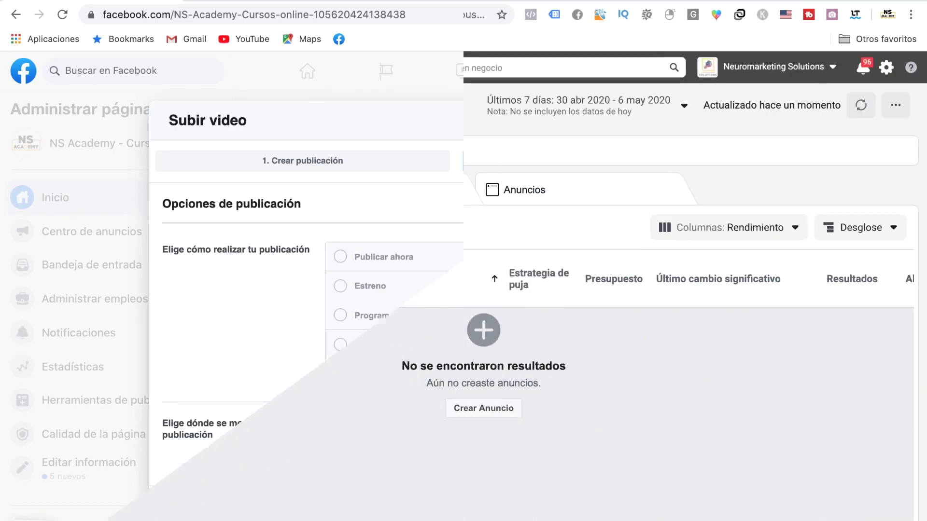
# In Facebook Ads Manager, create a new campaign with the Interacción objective and the Interacción con una publicación type
pyautogui.click(85, 229)
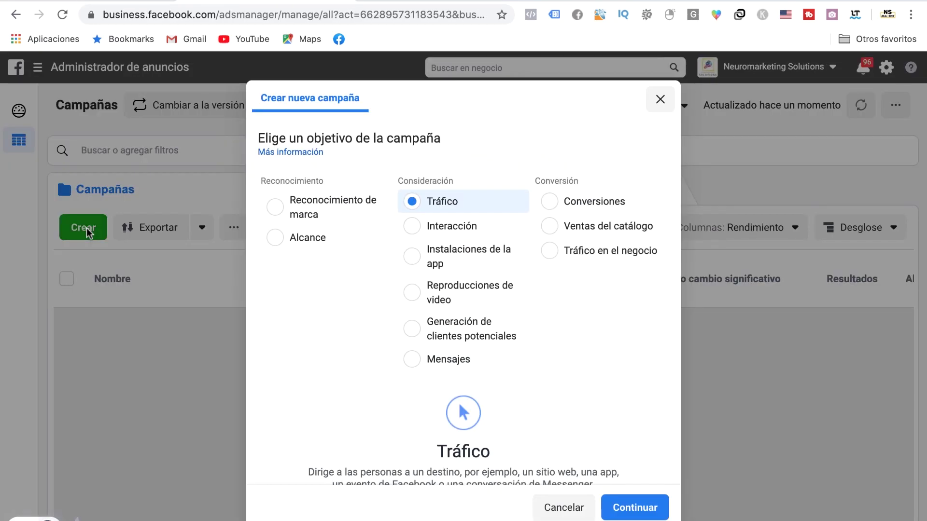
pyautogui.scroll(-3, 437, 327)
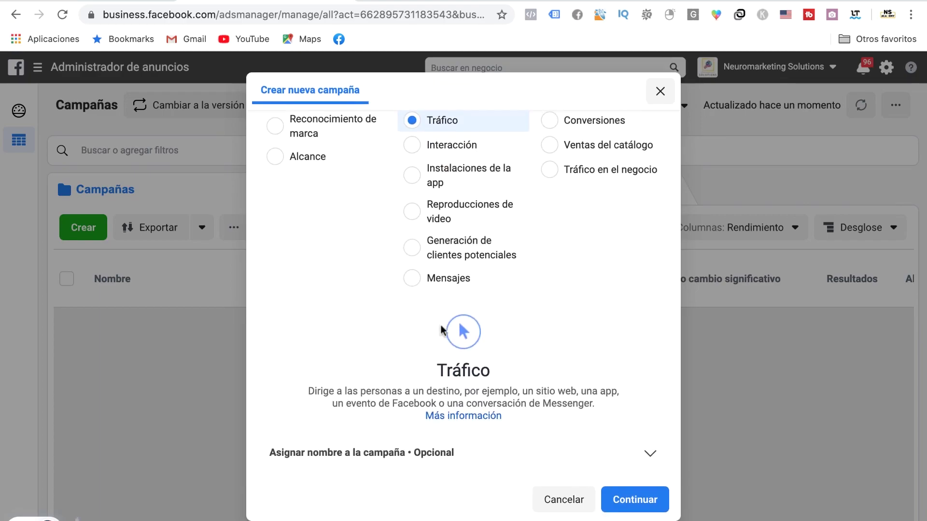
pyautogui.scroll(3, 441, 331)
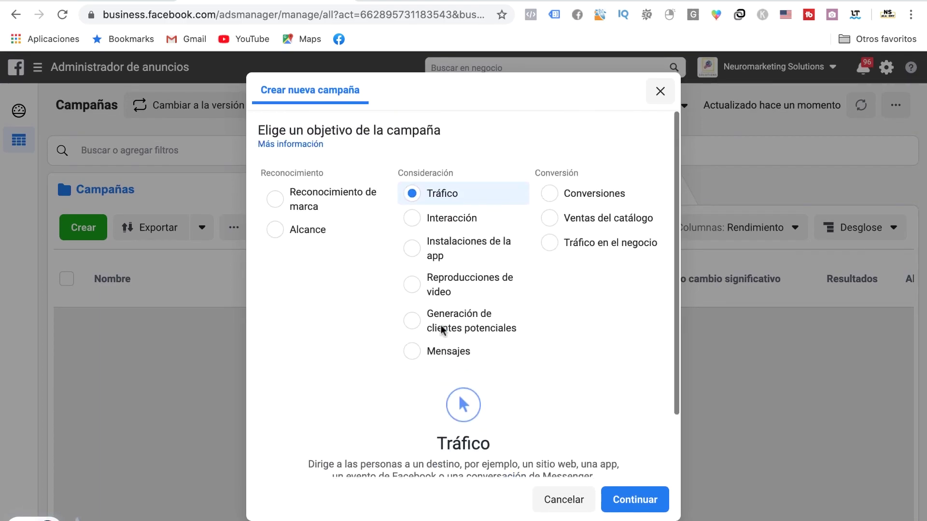
pyautogui.click(412, 223)
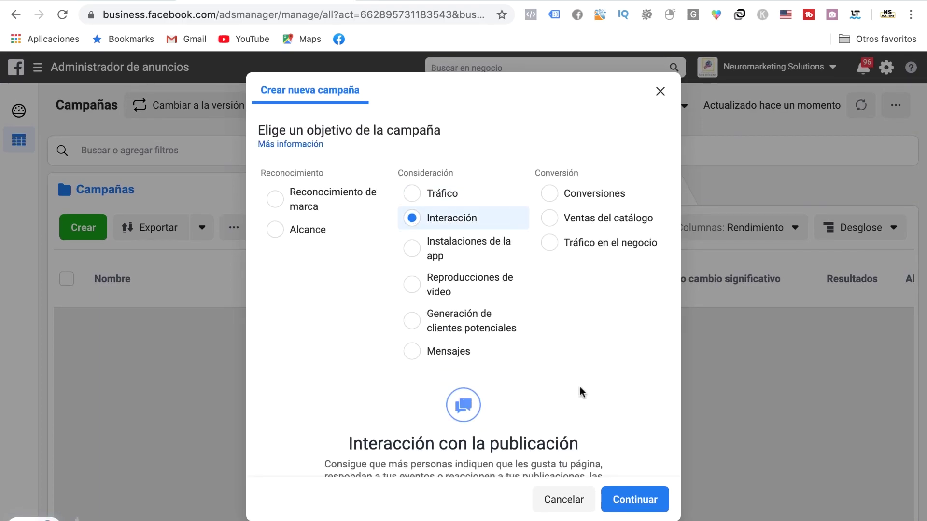
pyautogui.scroll(-3, 581, 392)
pyautogui.scroll(-2, 582, 392)
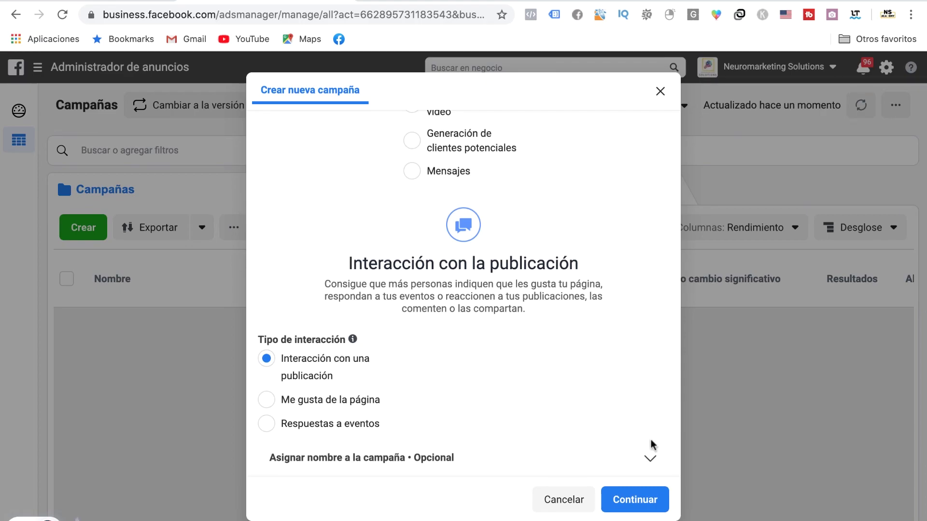
pyautogui.click(638, 502)
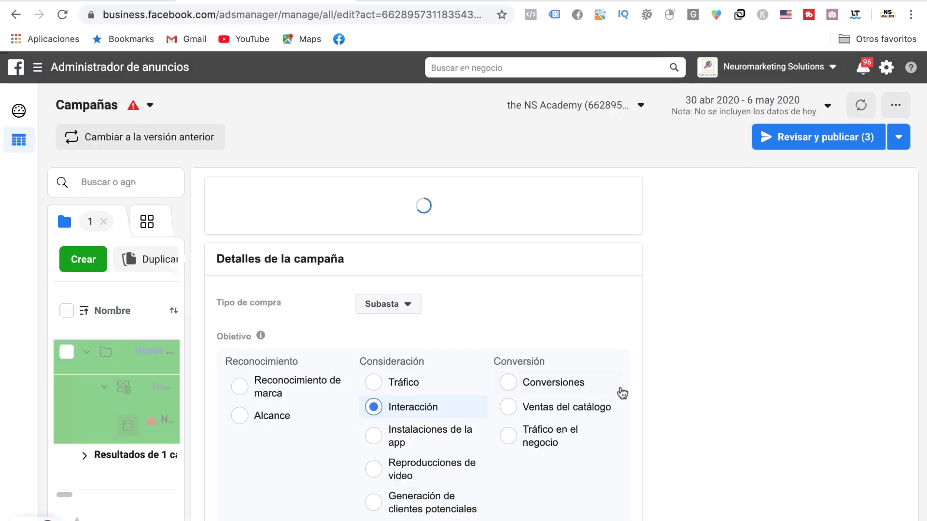
# Set the campaign's daily budget to $50.00 with the advanced budget options expanded, and continue to the ad set
pyautogui.scroll(-3, 606, 381)
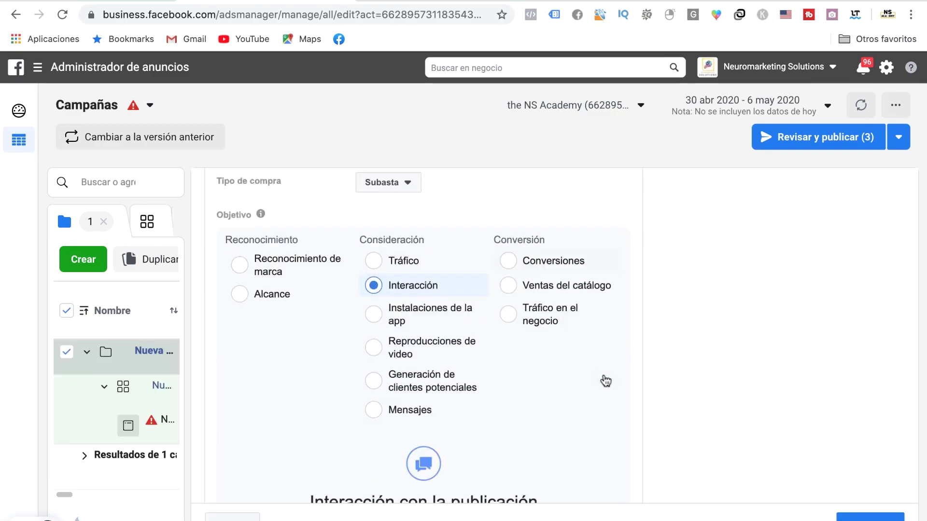
pyautogui.scroll(-7, 606, 382)
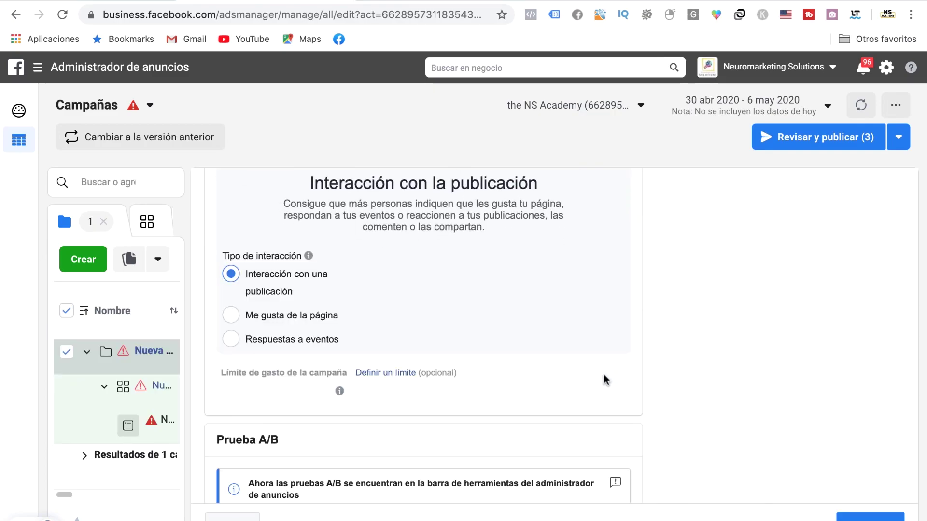
pyautogui.scroll(-6, 606, 381)
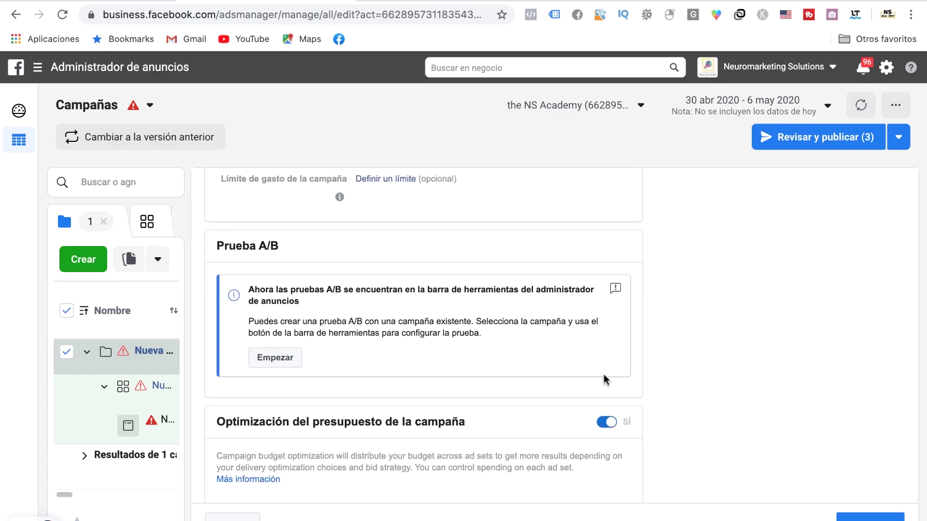
pyautogui.scroll(-2, 606, 381)
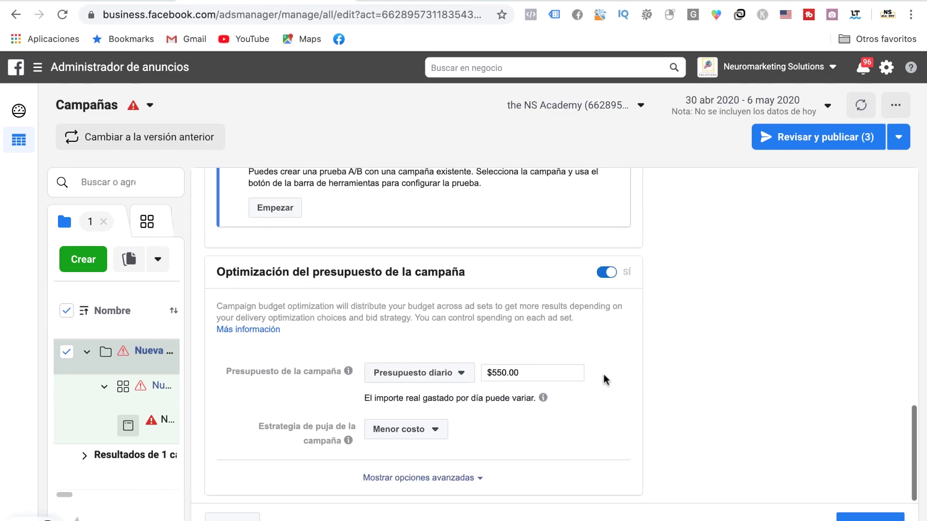
pyautogui.click(501, 373)
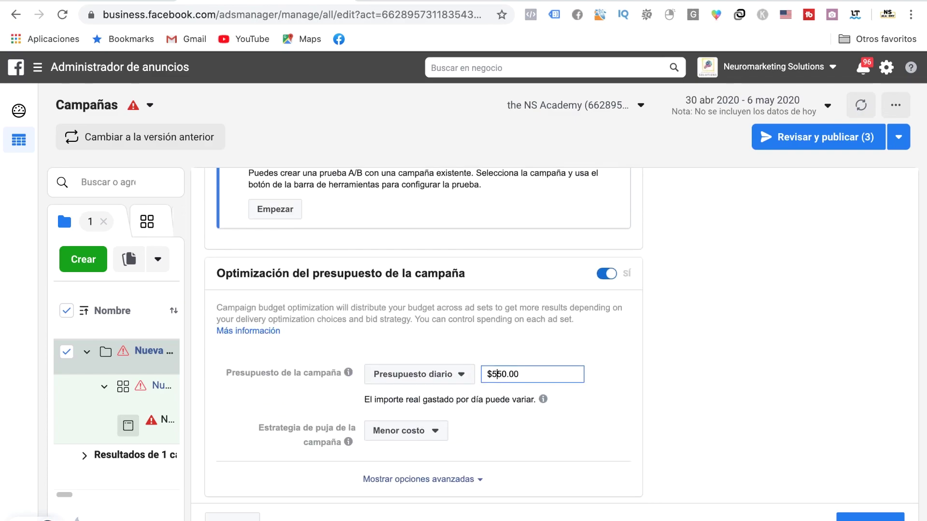
pyautogui.press('BackSpace')
pyautogui.click(418, 479)
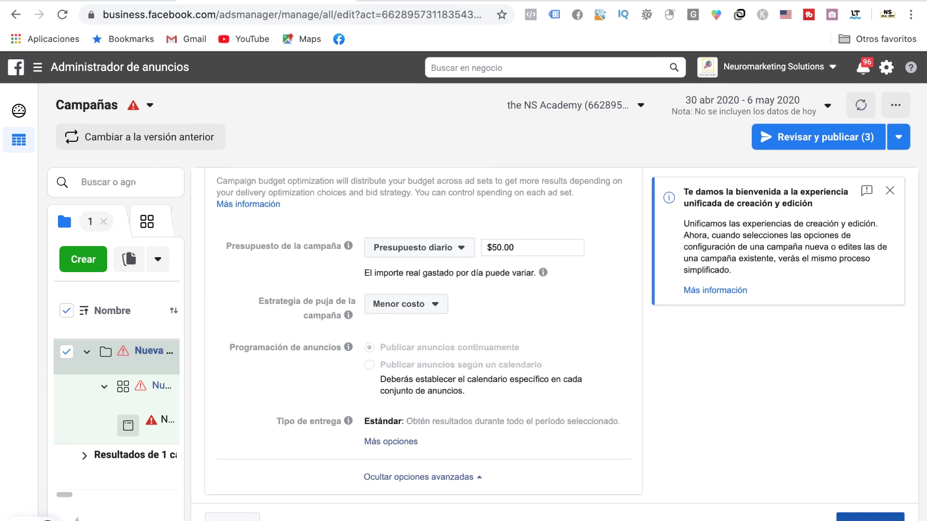
pyautogui.click(870, 518)
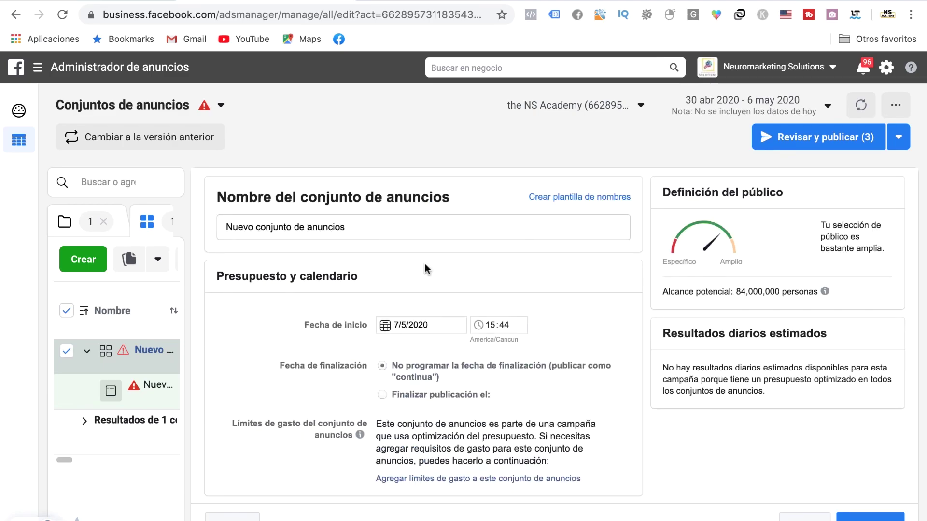
# Replace México in the ad set's audience locations with all countries worldwide
pyautogui.tripleClick(381, 228)
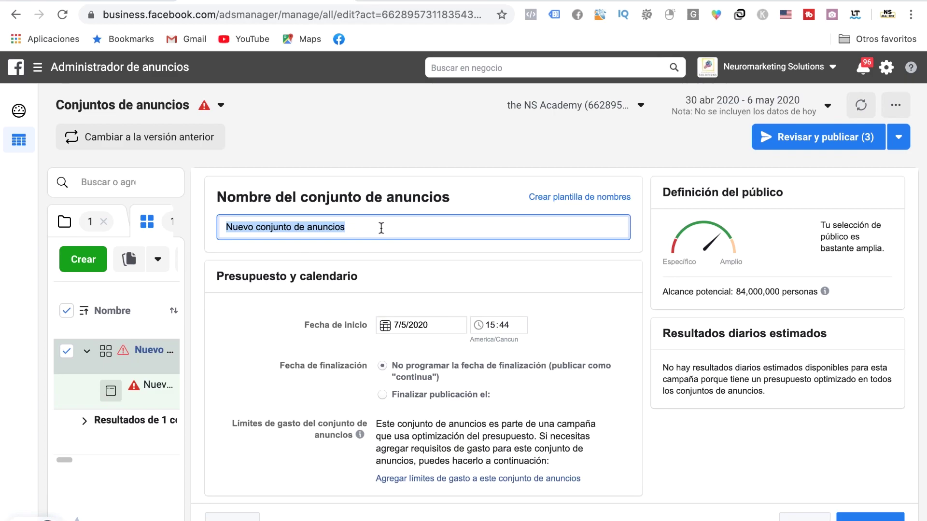
pyautogui.click(392, 289)
pyautogui.scroll(-4, 391, 299)
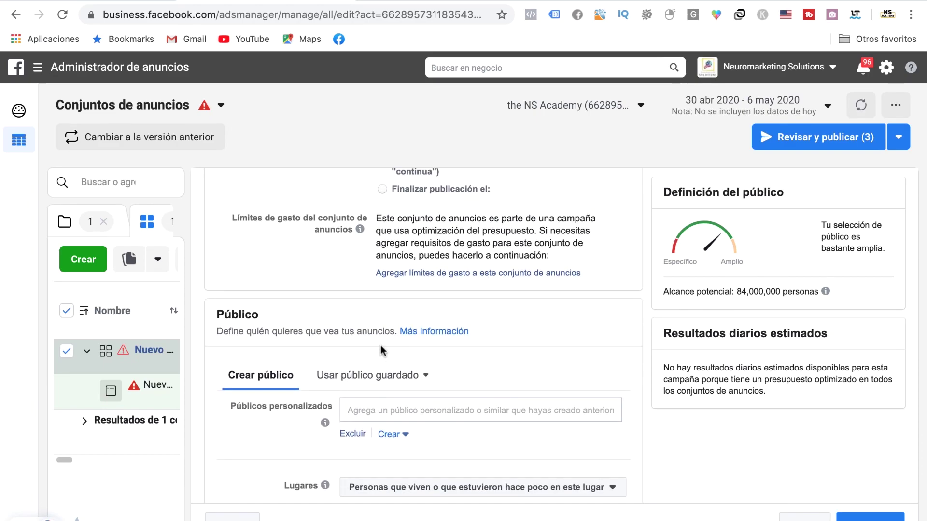
pyautogui.scroll(-2, 382, 351)
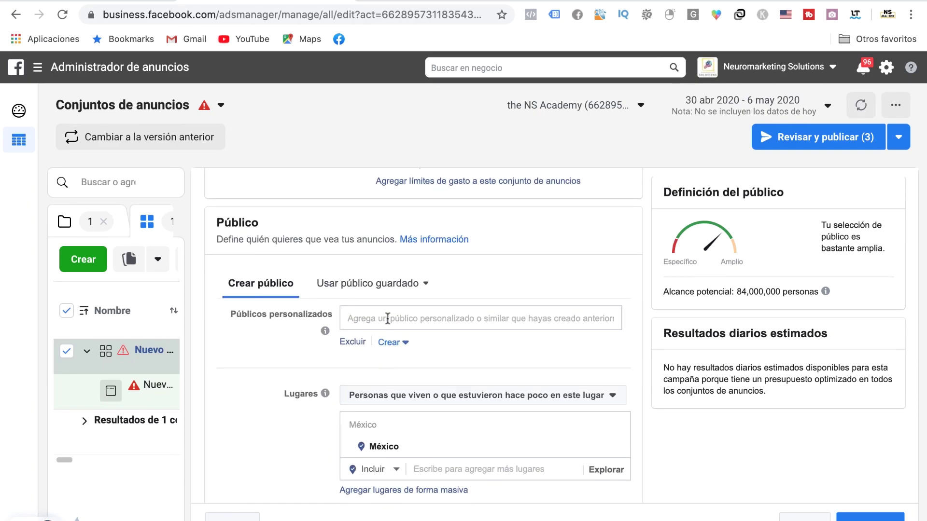
pyautogui.scroll(-1, 389, 319)
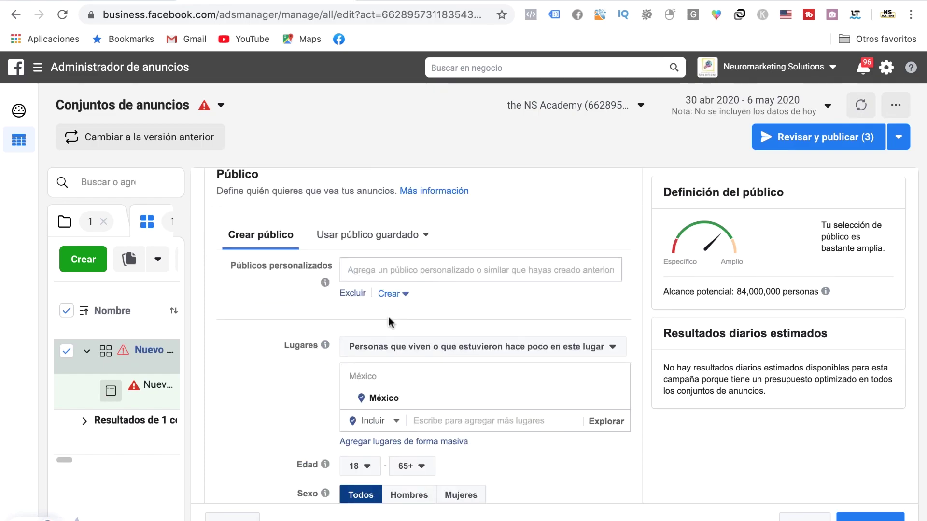
pyautogui.scroll(-2, 454, 346)
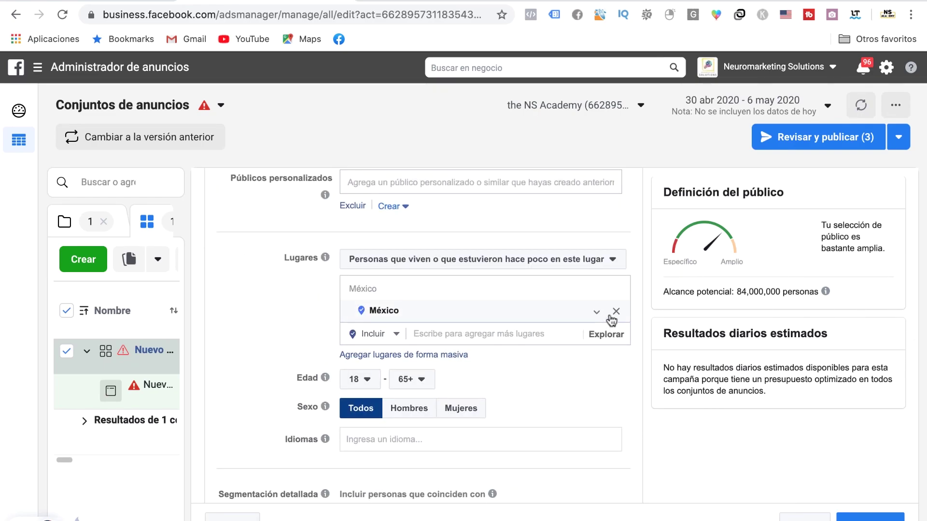
pyautogui.click(616, 312)
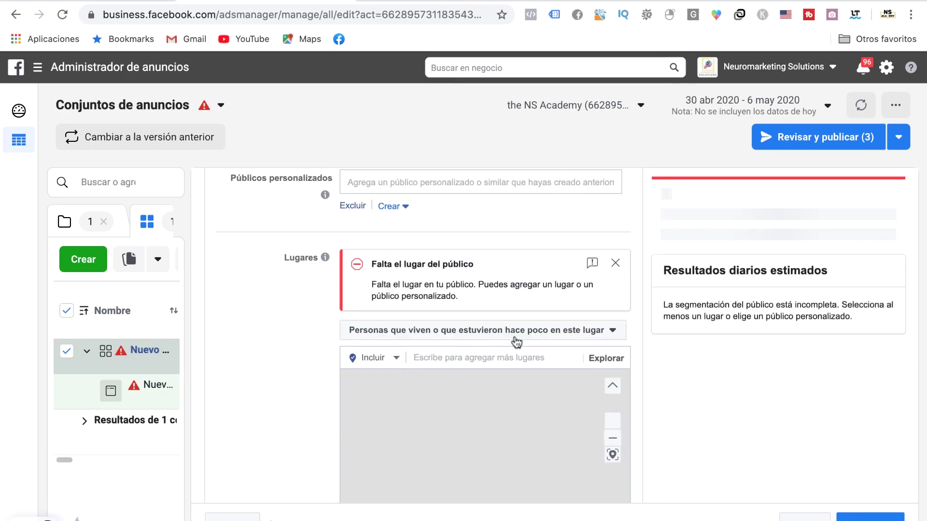
pyautogui.click(618, 359)
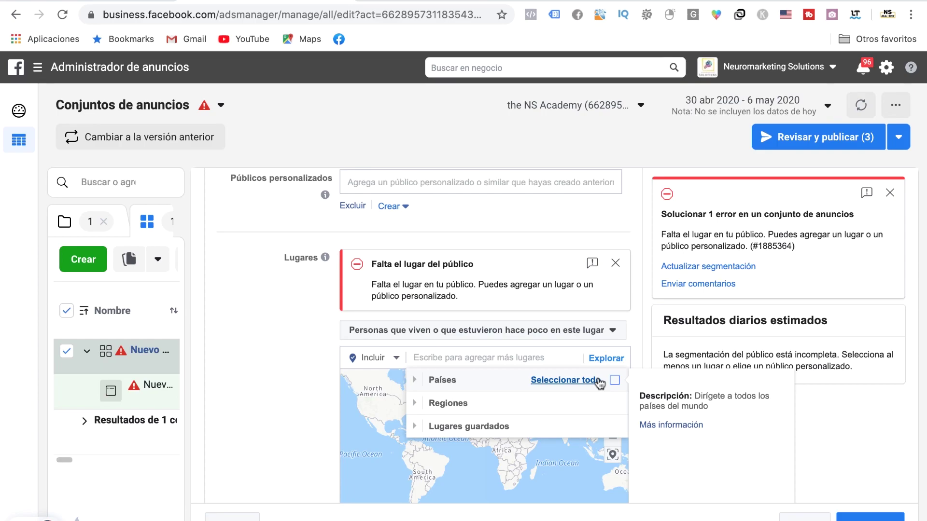
pyautogui.click(599, 381)
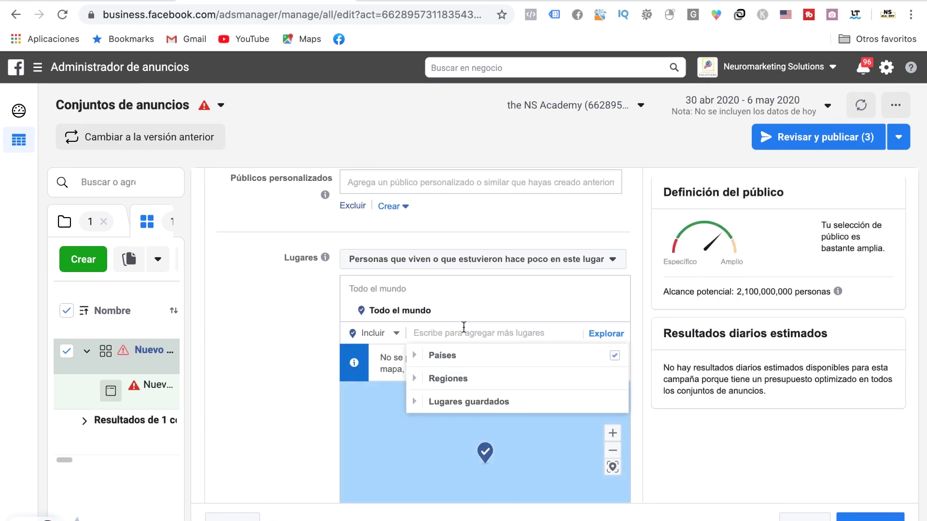
# Exclude Estados Unidos and Canadá from the audience locations
pyautogui.click(375, 334)
pyautogui.click(380, 375)
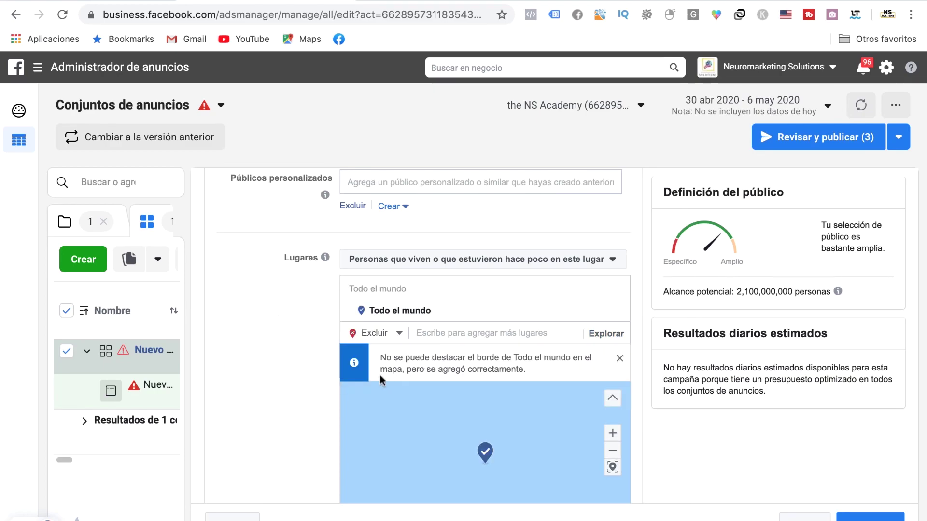
pyautogui.click(473, 332)
pyautogui.write('estados')
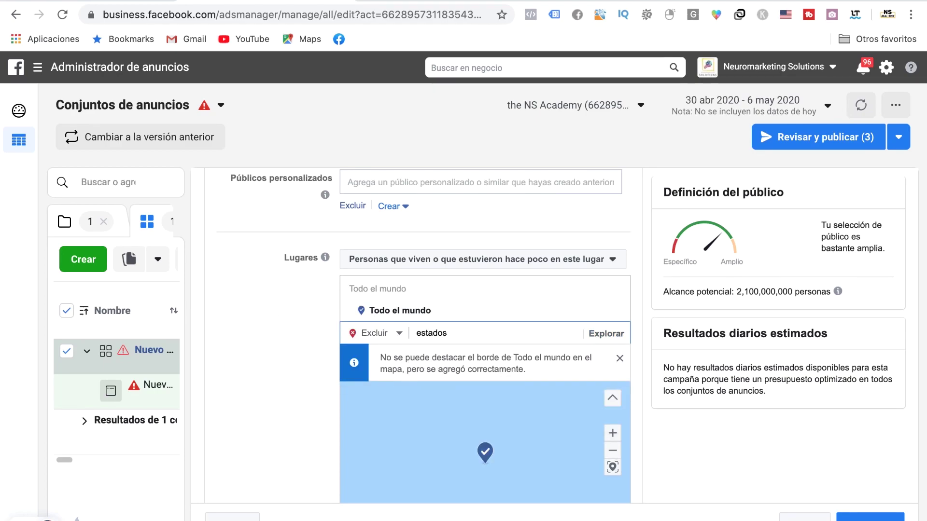
pyautogui.write(' unido')
pyautogui.click(476, 356)
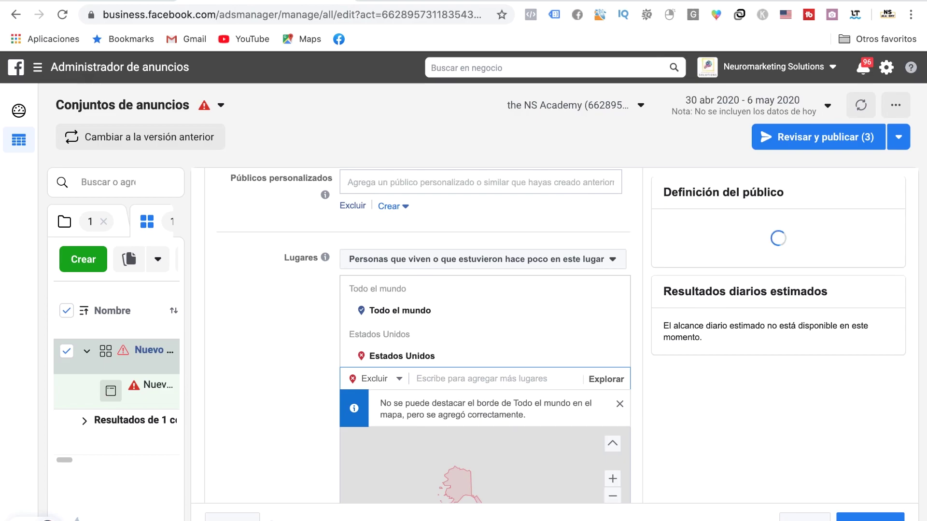
pyautogui.write('canada')
pyautogui.click(459, 420)
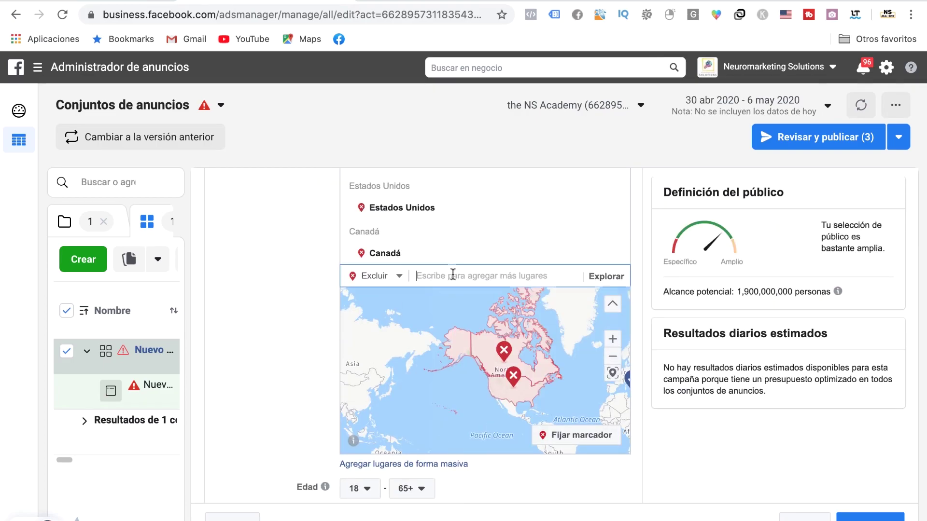
# Exclude Irlanda, Reino Unido, Australia and Nueva Zelanda from the audience locations as well
pyautogui.write('irland')
pyautogui.click(464, 296)
pyautogui.write('reino unido')
pyautogui.press('Return')
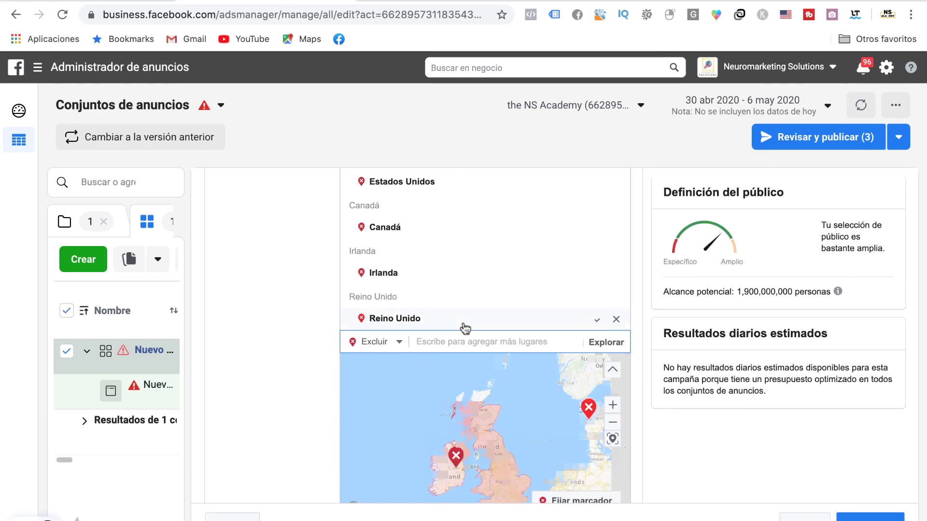
pyautogui.write('australia')
pyautogui.press('Return')
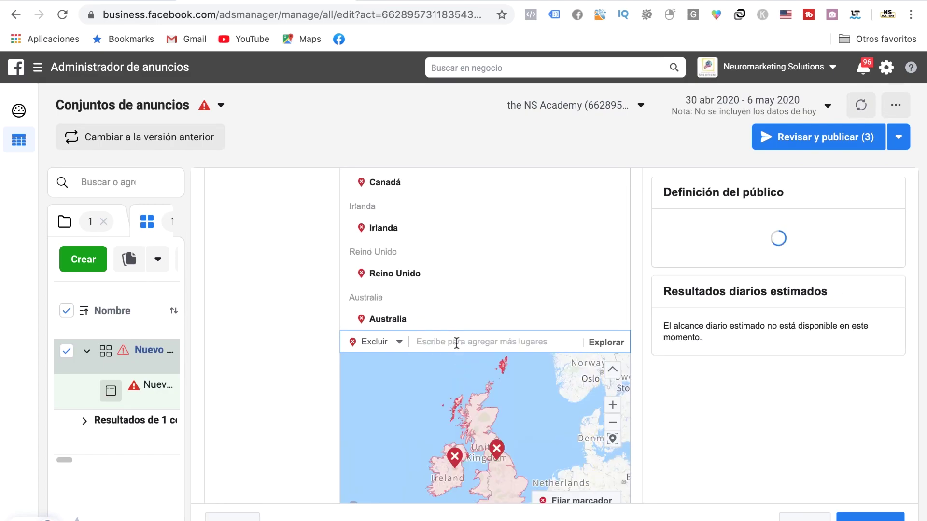
pyautogui.write('nueva')
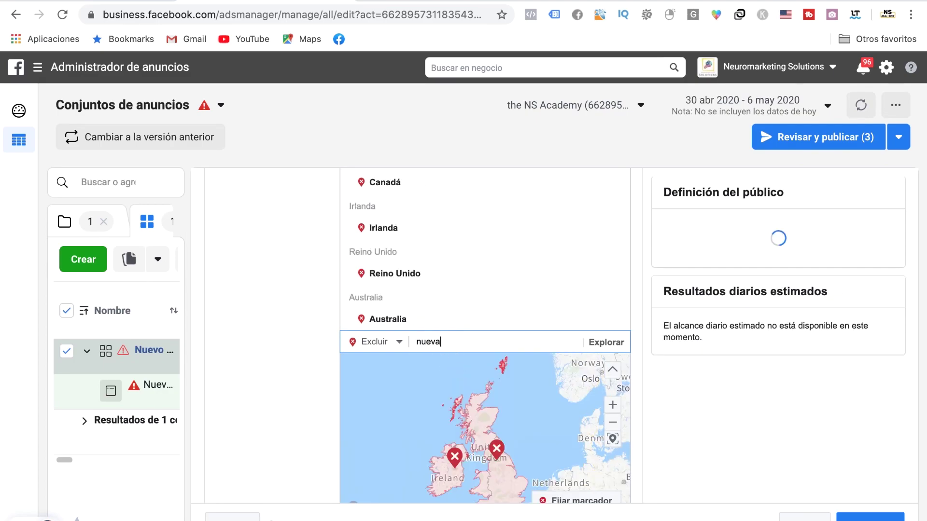
pyautogui.write(' zelanda')
pyautogui.click(459, 364)
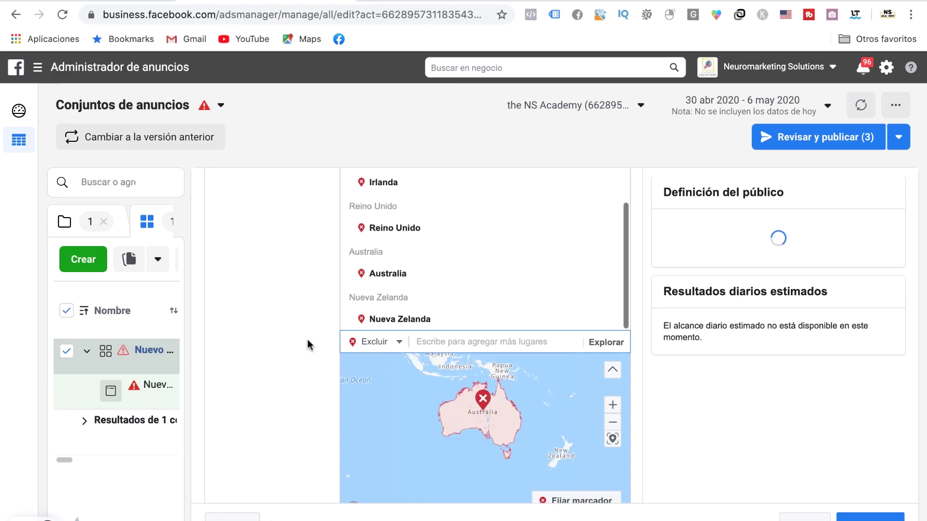
# Set the audience age range to 13 through 20
pyautogui.scroll(-2, 306, 337)
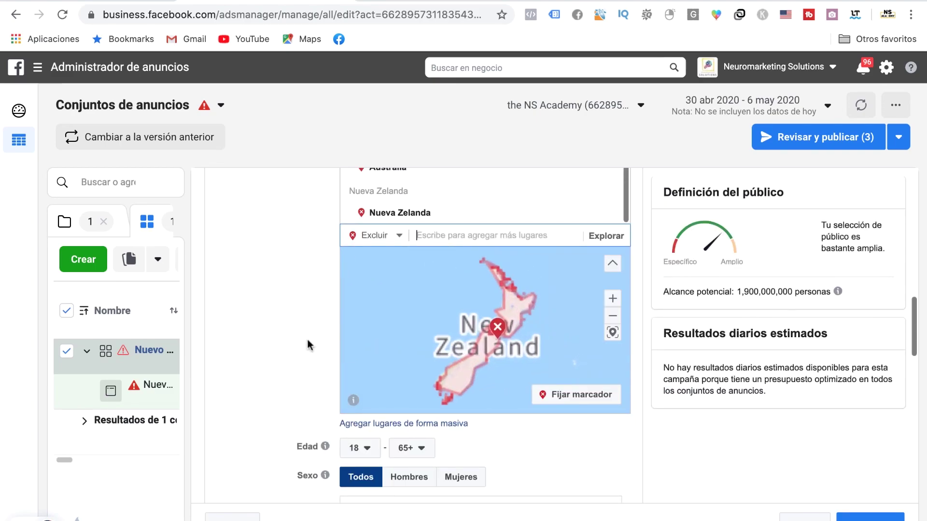
pyautogui.scroll(-4, 285, 328)
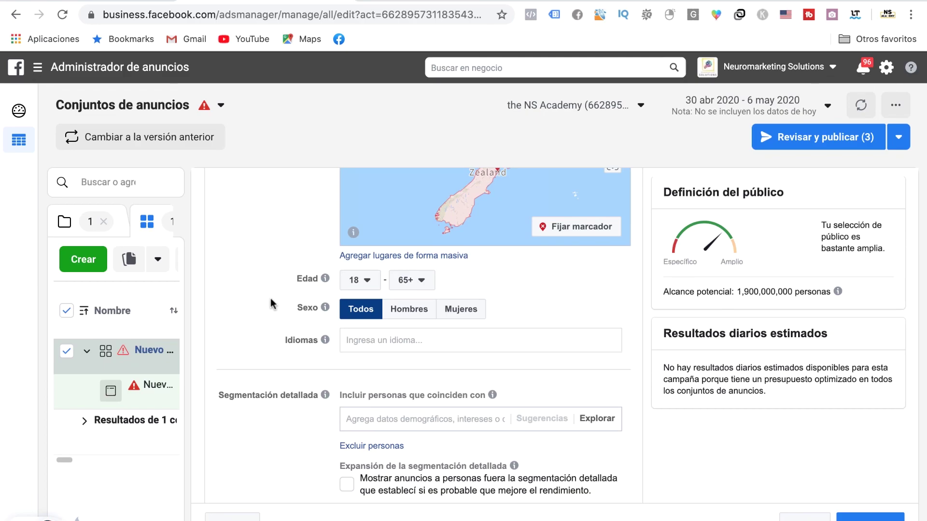
pyautogui.click(366, 282)
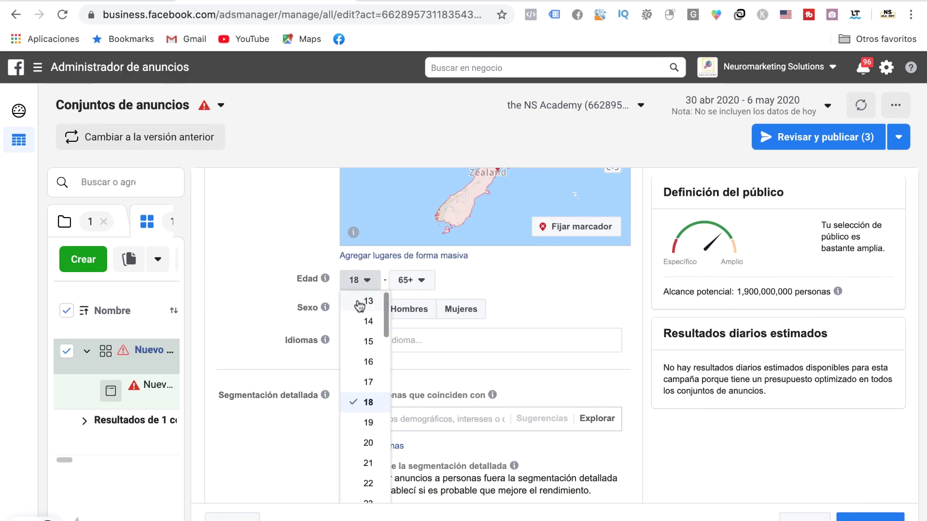
pyautogui.click(361, 304)
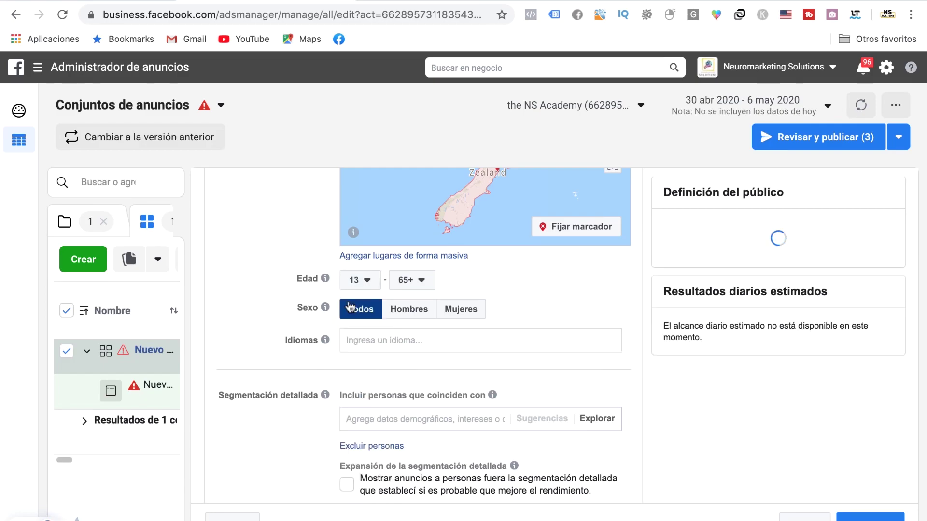
pyautogui.click(418, 283)
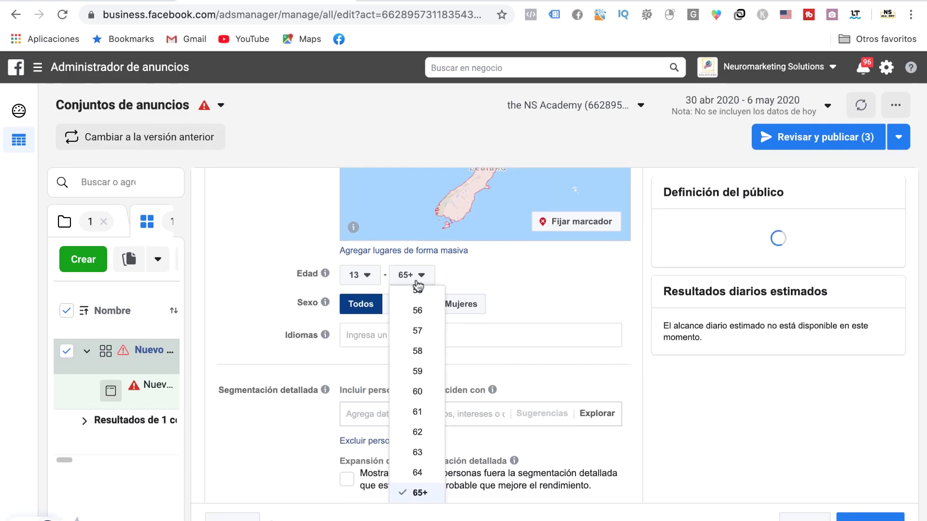
pyautogui.scroll(5, 421, 366)
pyautogui.scroll(10, 421, 367)
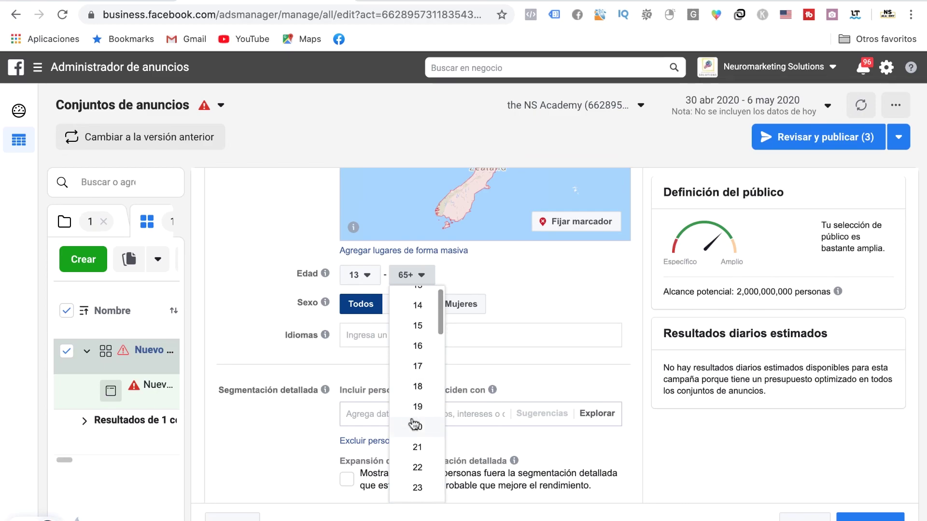
pyautogui.click(413, 421)
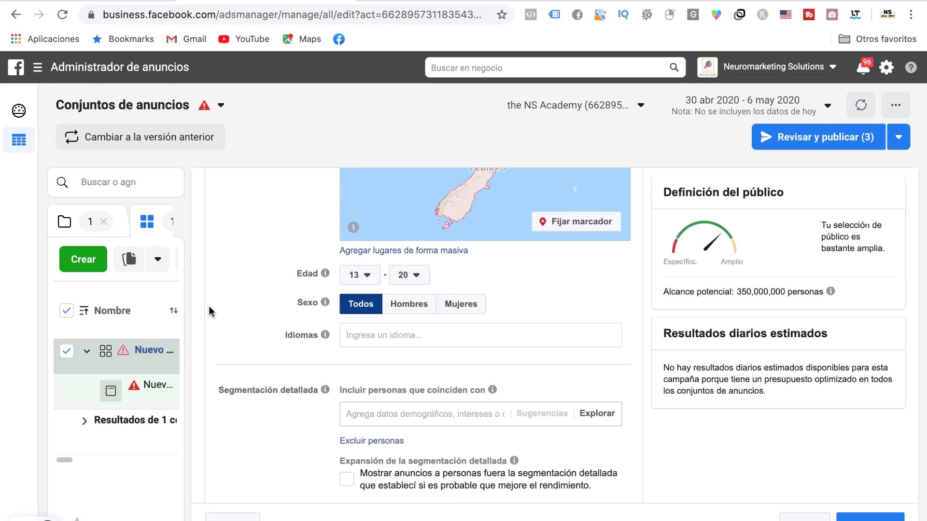
# Add Español as the audience language
pyautogui.click(439, 336)
pyautogui.write('españ')
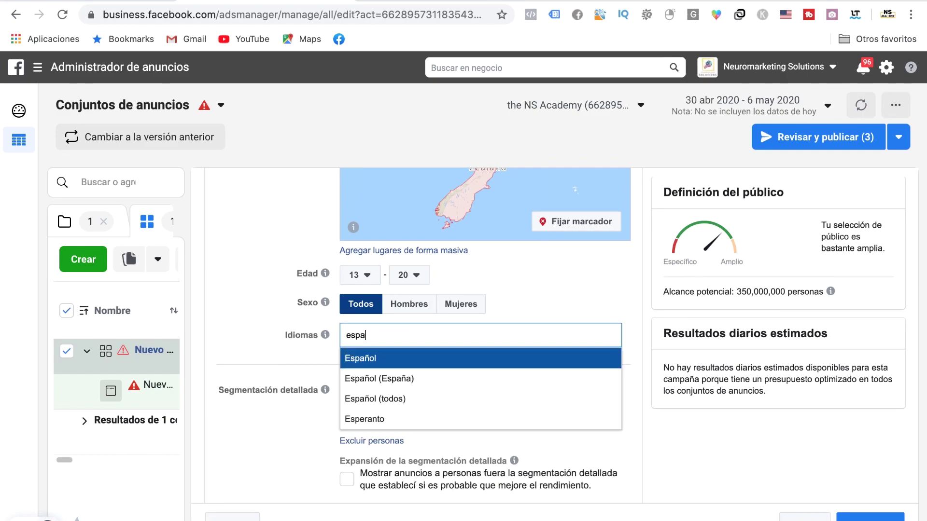
pyautogui.click(450, 364)
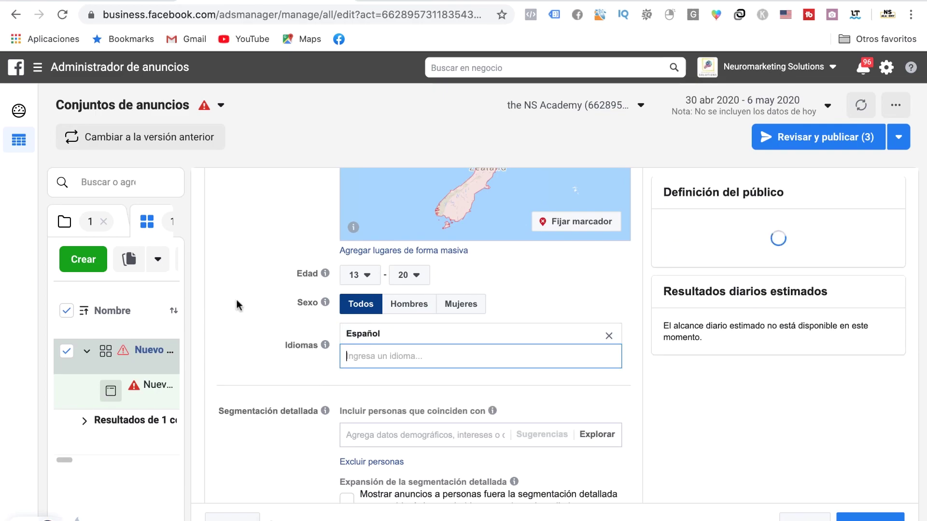
# Add the interest Tik Tok to the audience's detailed targeting
pyautogui.scroll(-5, 256, 338)
pyautogui.click(396, 314)
pyautogui.write('tik')
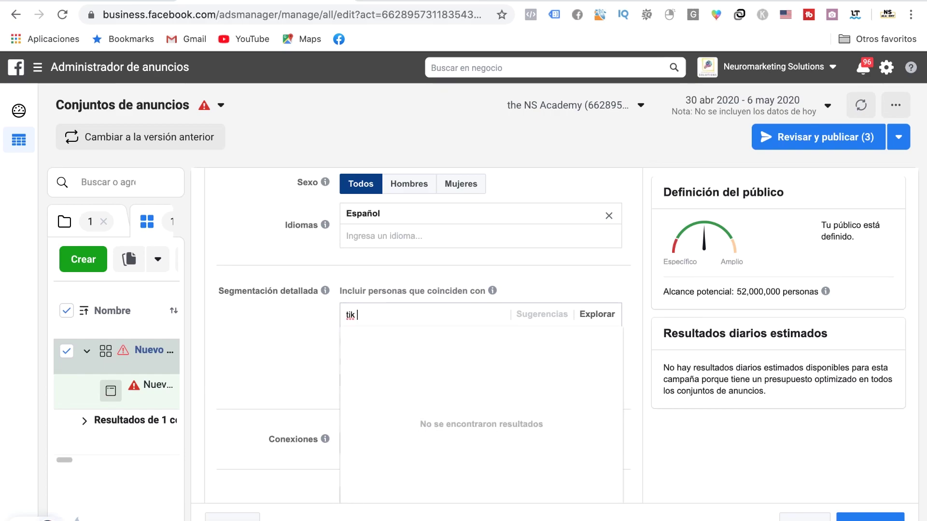
pyautogui.write(' tok')
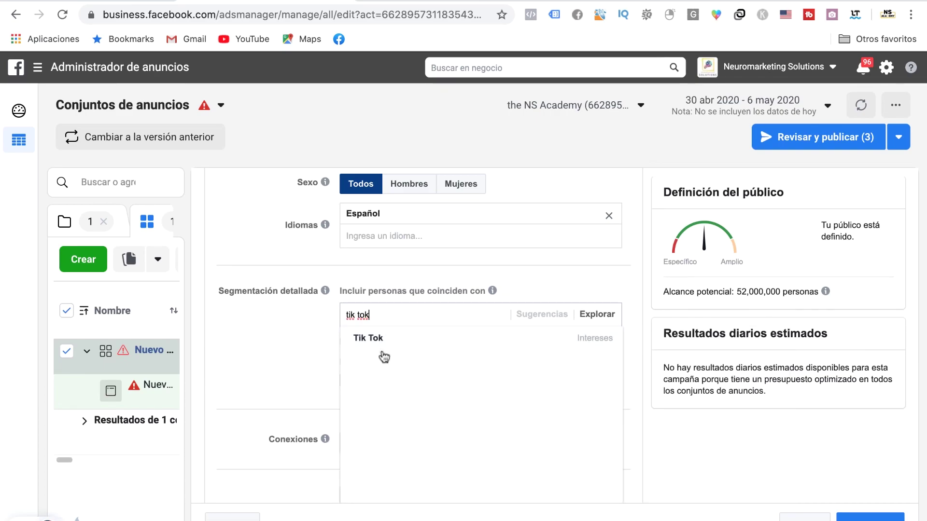
pyautogui.click(396, 339)
pyautogui.click(251, 341)
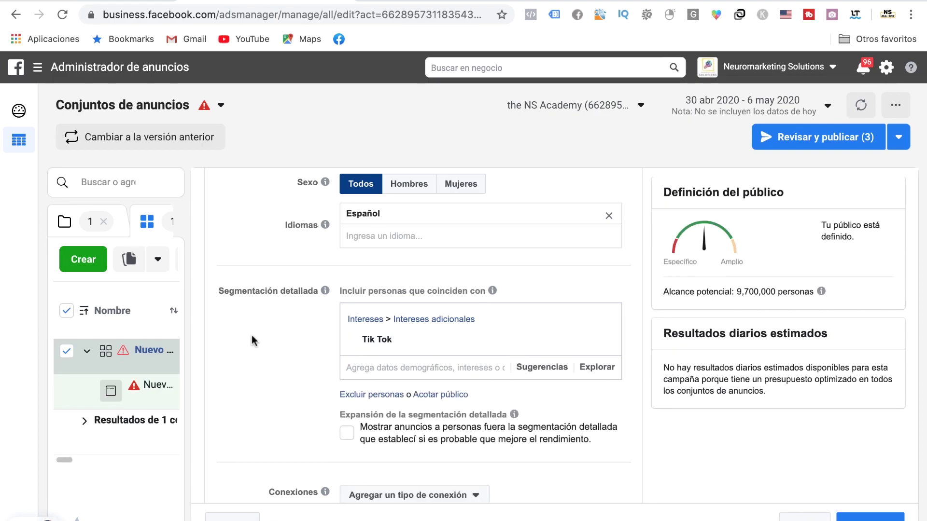
# Switch the ad set to manual placements and deselect the Audience Network and Instagram platforms
pyautogui.scroll(-3, 259, 386)
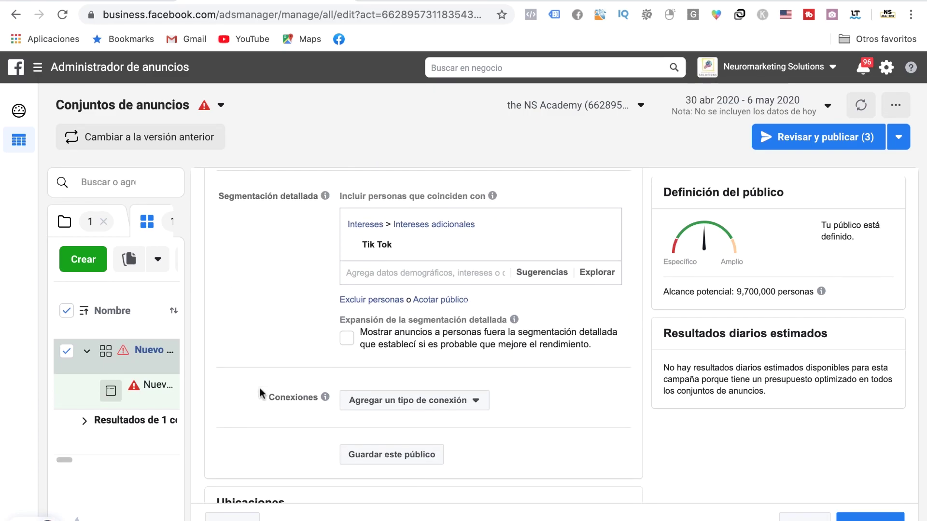
pyautogui.scroll(-5, 259, 394)
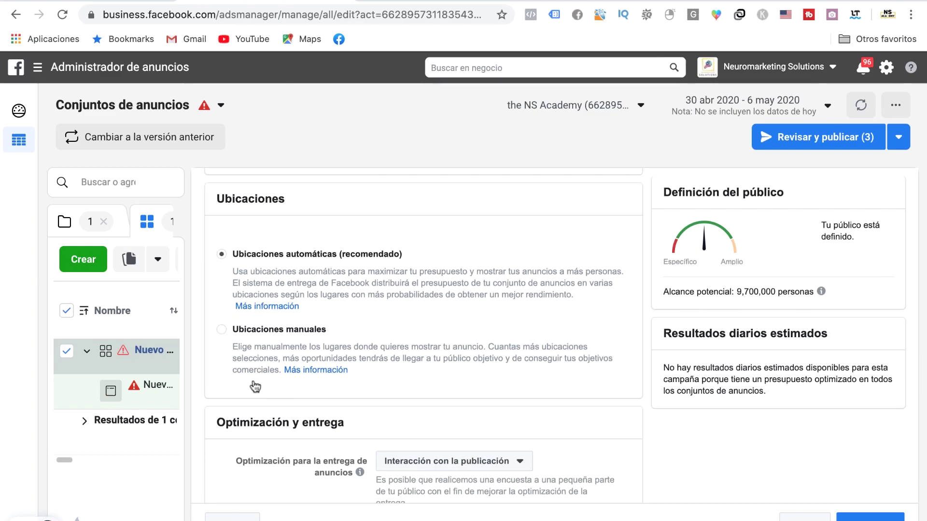
pyautogui.click(222, 332)
pyautogui.scroll(-3, 521, 395)
pyautogui.click(236, 307)
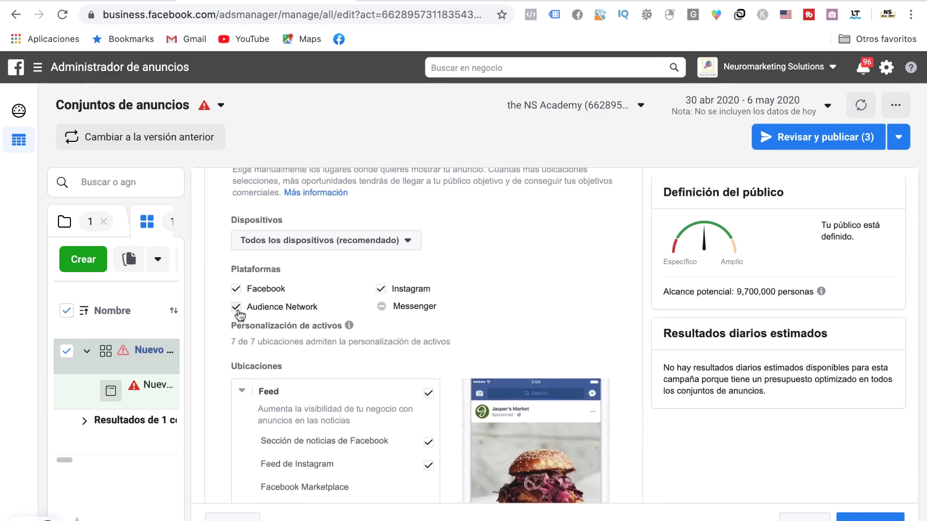
pyautogui.click(381, 292)
# Remove the En artículos placement, including Artículos instantáneos de Facebook, from the manual placements
pyautogui.scroll(-3, 531, 310)
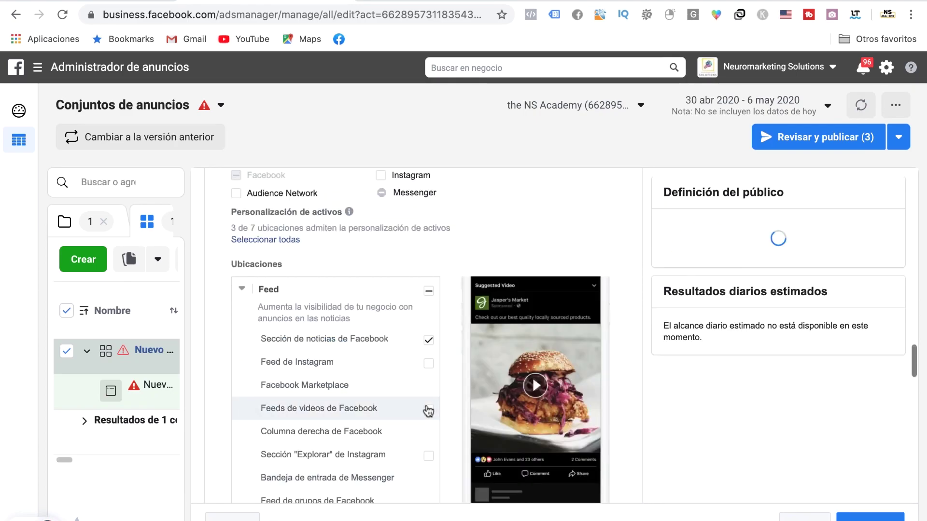
pyautogui.scroll(-6, 396, 387)
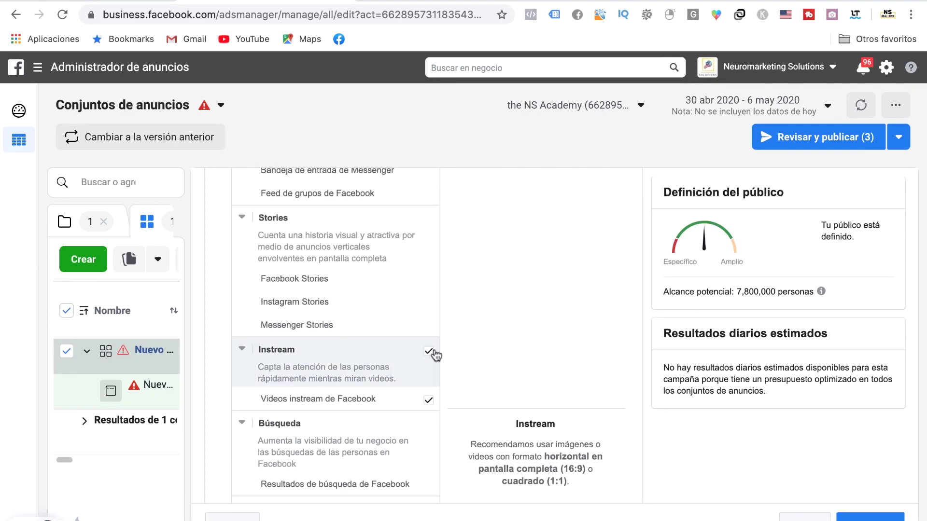
pyautogui.scroll(-5, 447, 355)
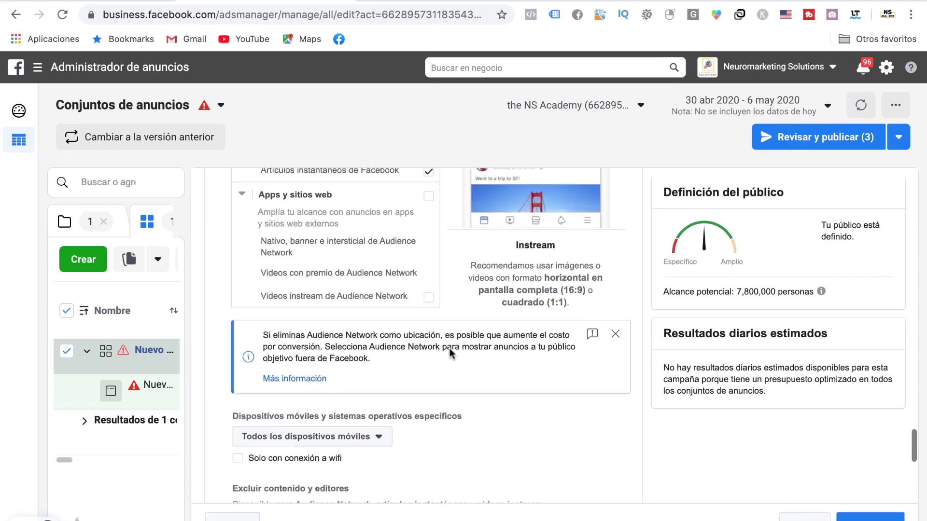
pyautogui.scroll(1, 435, 314)
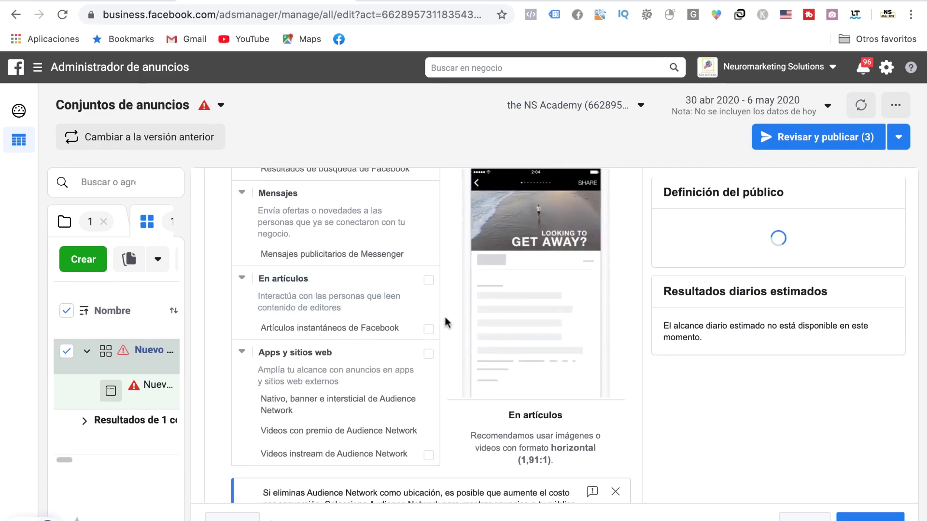
# Examine the ad set's Optimización y entrega section, including the choices offered for optimizing ad delivery
pyautogui.scroll(-4, 447, 377)
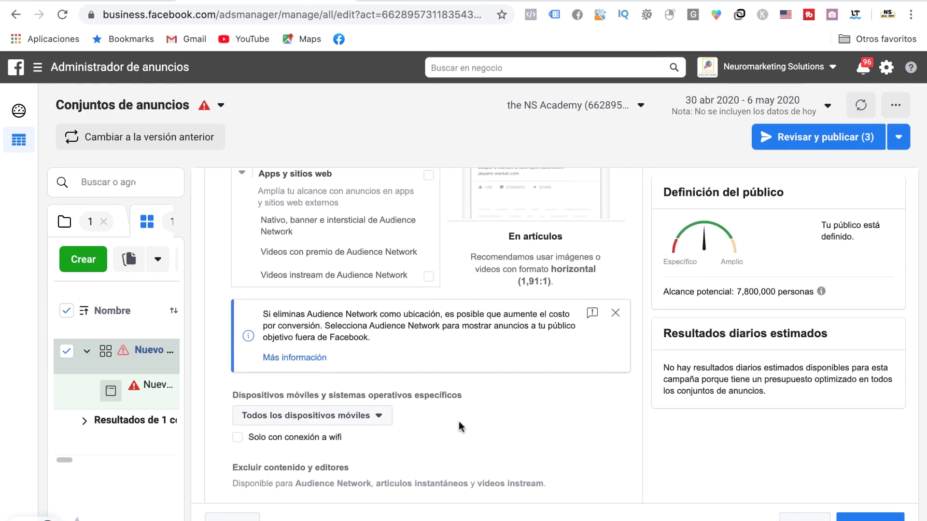
pyautogui.scroll(-1, 458, 426)
pyautogui.scroll(-3, 458, 422)
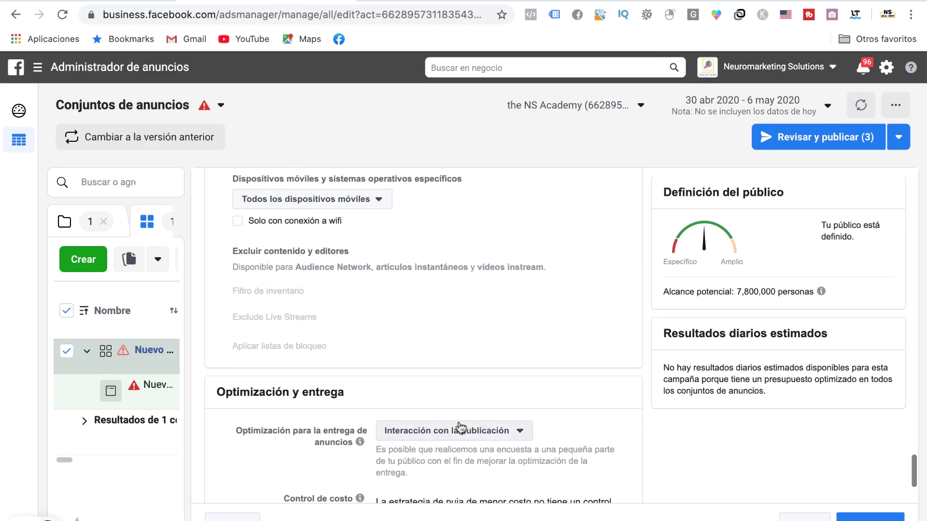
pyautogui.scroll(-1, 595, 425)
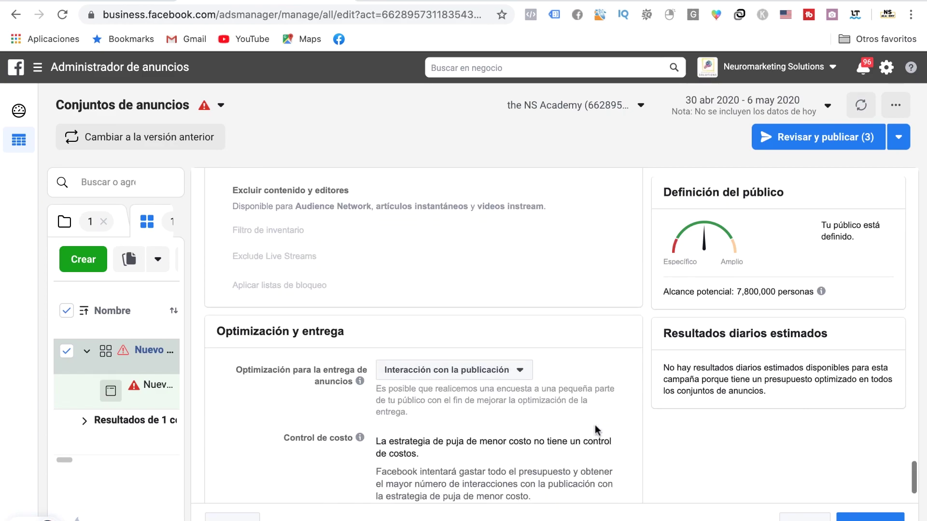
pyautogui.scroll(-2, 595, 424)
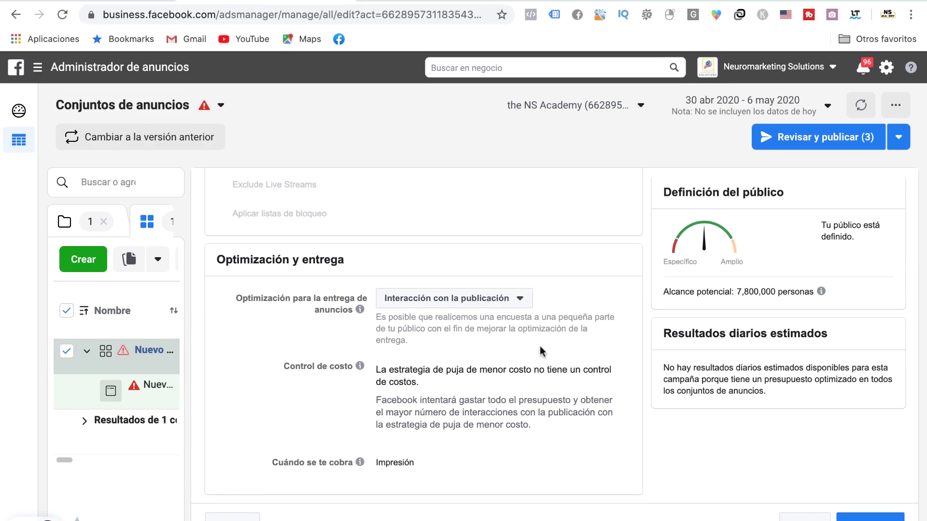
pyautogui.click(520, 299)
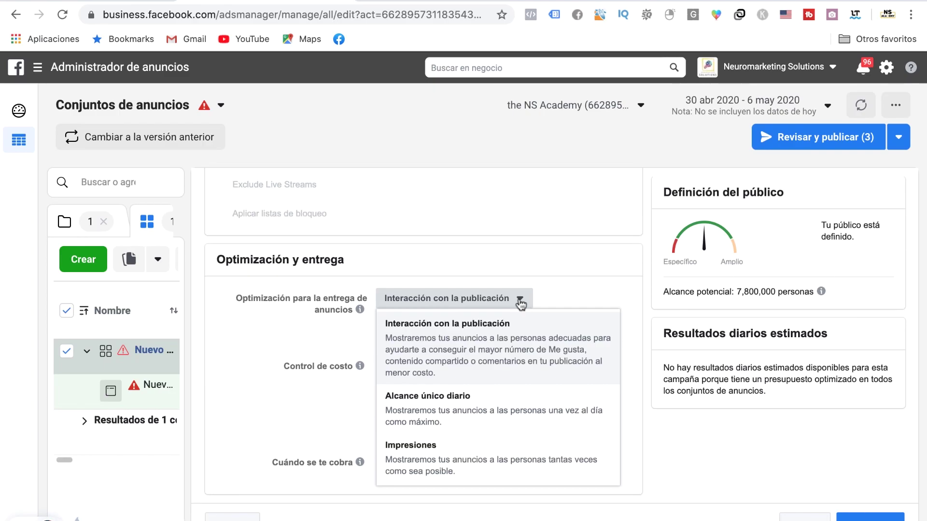
pyautogui.click(520, 301)
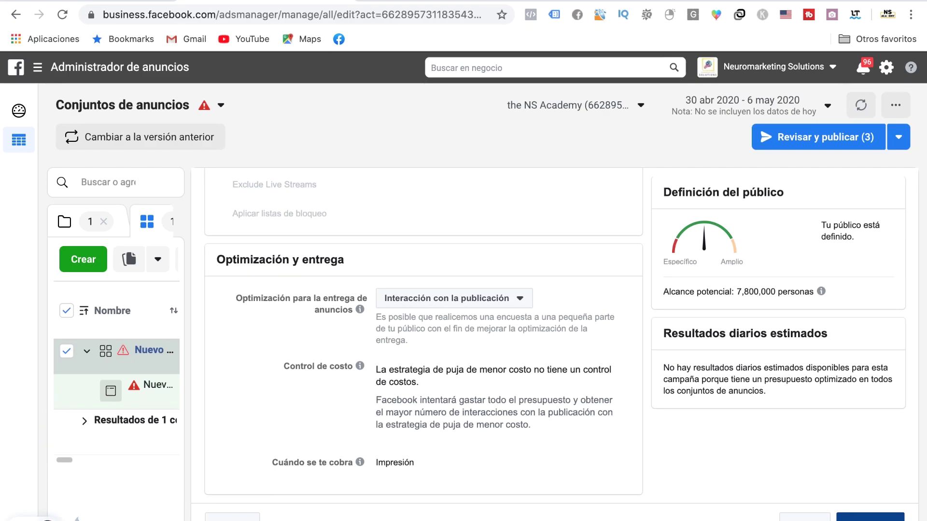
# Continue to the ad level and choose the existing Facebook post Anuncio de Facebook Ads from 20 oct 2019 for the ad
pyautogui.click(870, 517)
pyautogui.scroll(-4, 467, 372)
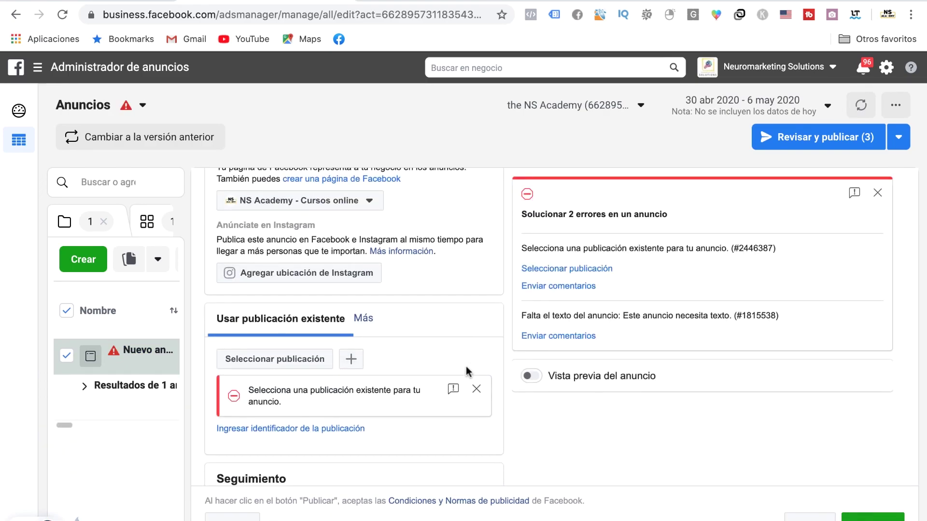
pyautogui.click(319, 359)
pyautogui.scroll(-5, 319, 367)
pyautogui.scroll(-5, 343, 354)
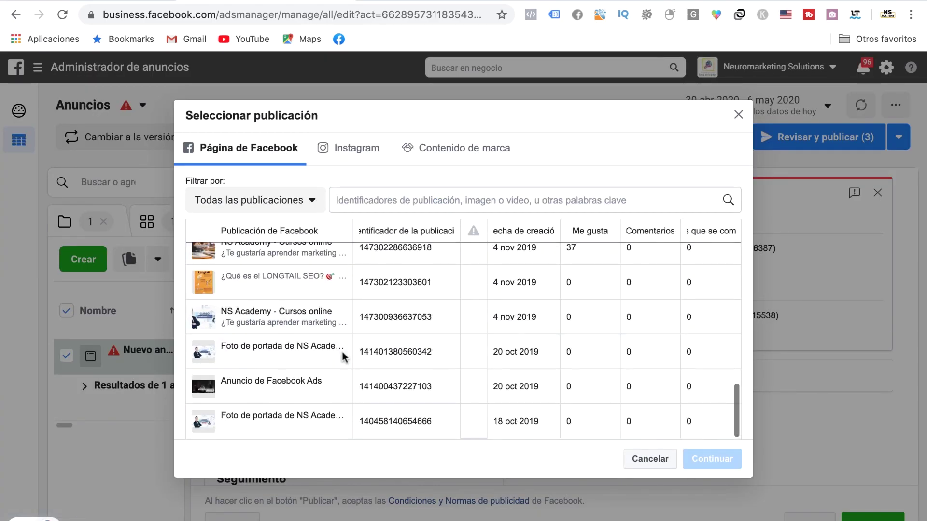
pyautogui.click(322, 386)
pyautogui.click(713, 459)
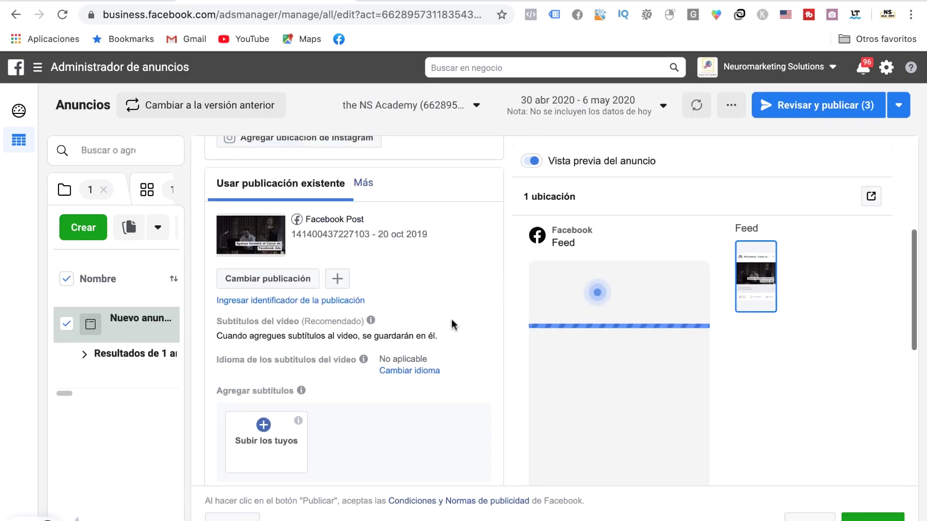
# Review the ad's preview and its subtitle, call-to-action and Seguimiento settings
pyautogui.scroll(-3, 507, 341)
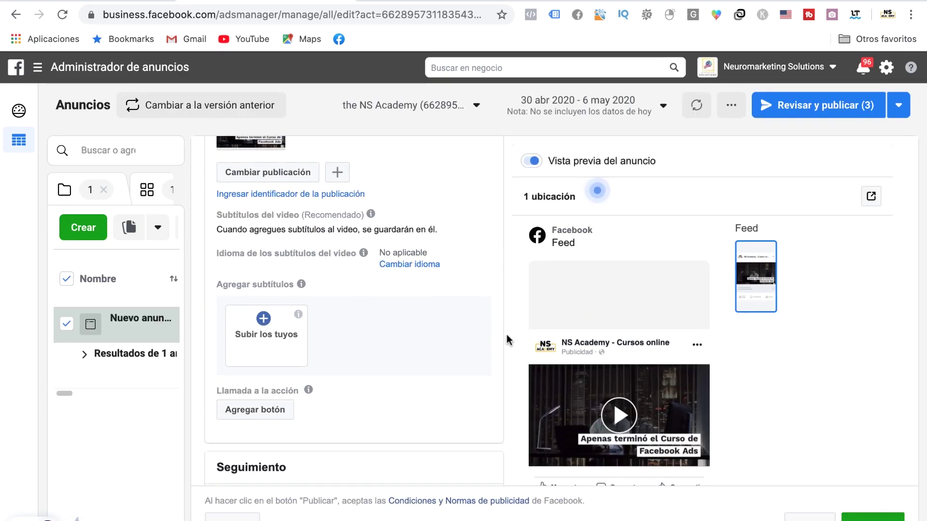
pyautogui.scroll(-5, 509, 353)
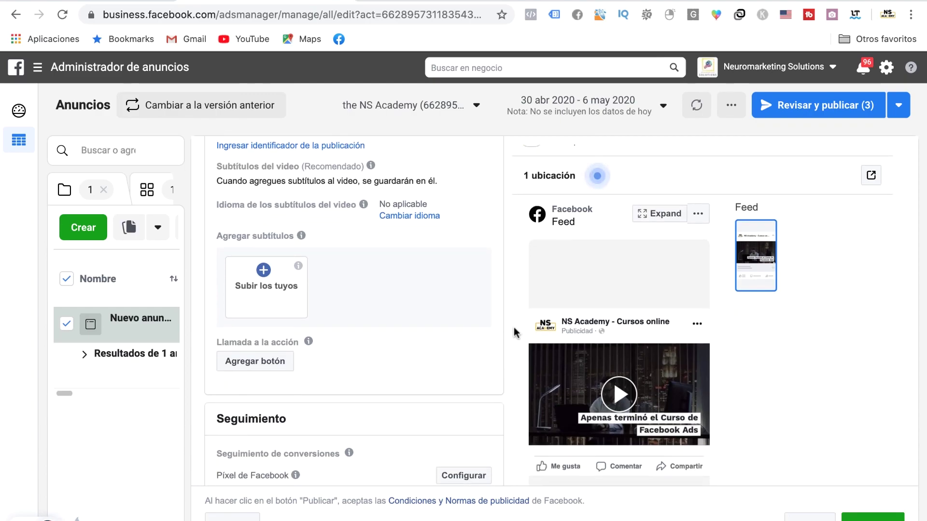
pyautogui.scroll(-2, 515, 332)
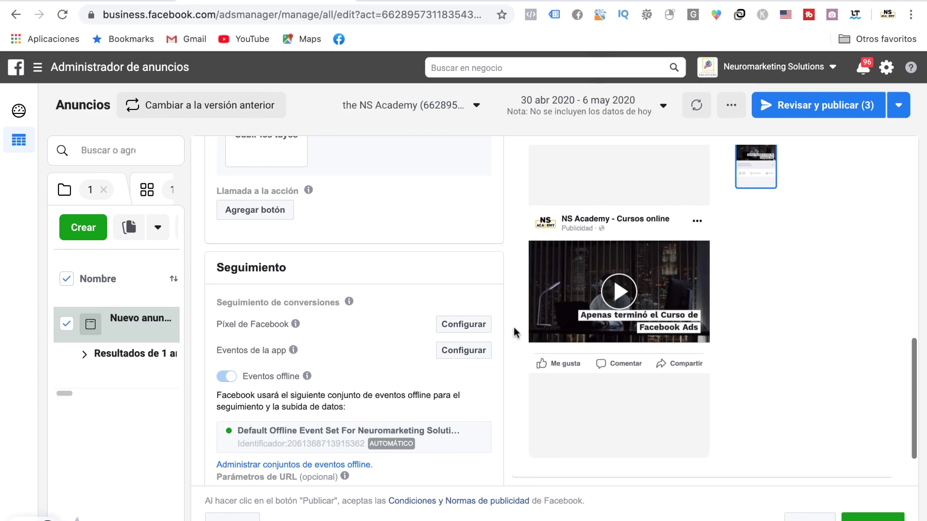
pyautogui.scroll(-2, 516, 332)
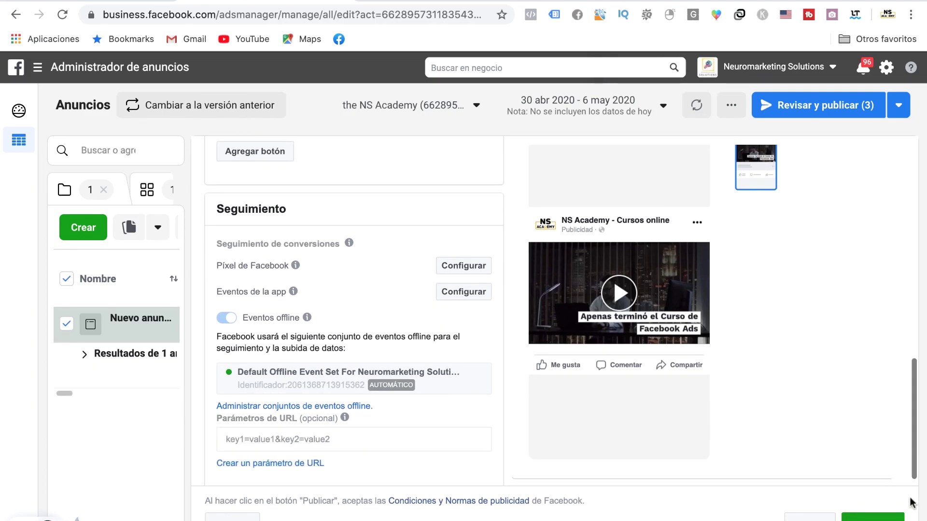
pyautogui.scroll(-1, 788, 446)
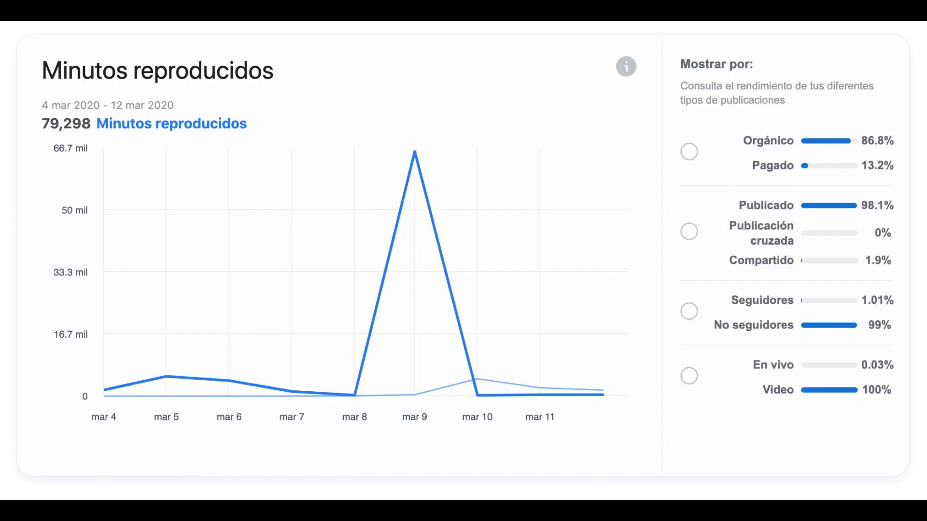